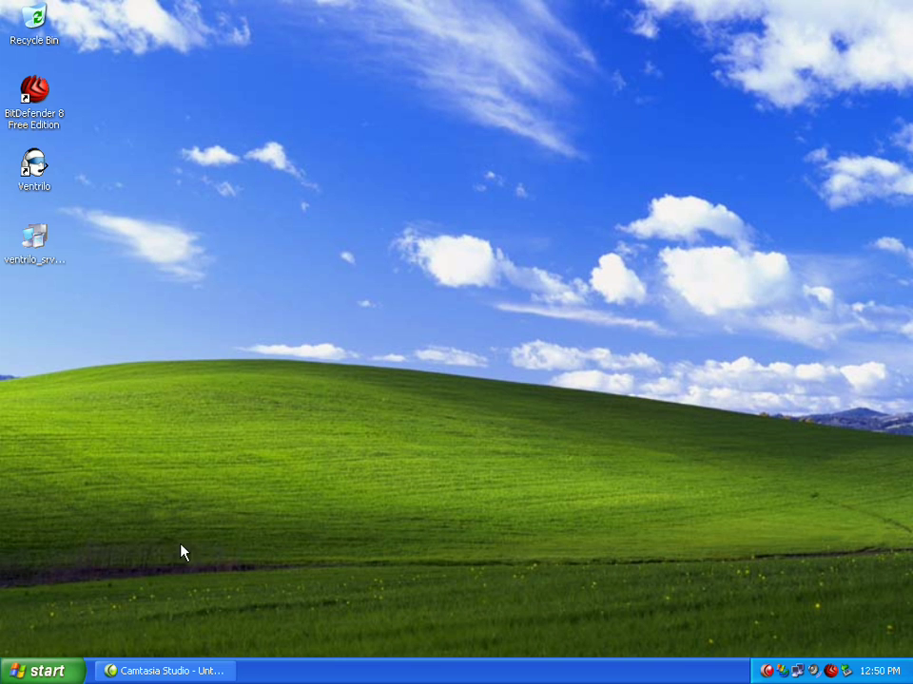
# - Launch Internet Explorer and load ventrilo.com from the address bar suggestion
pyautogui.press('super')
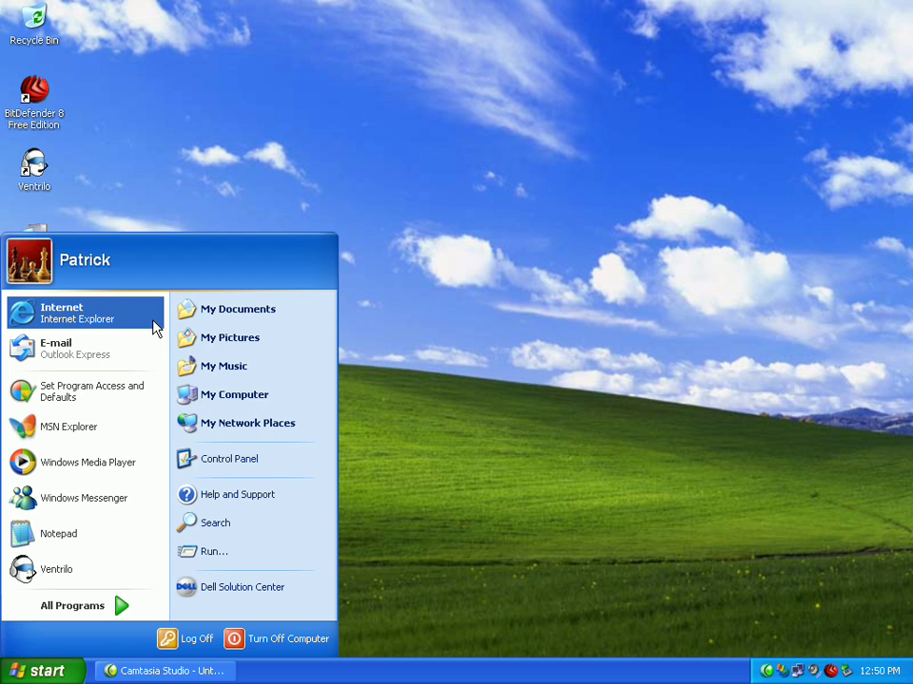
pyautogui.click(148, 322)
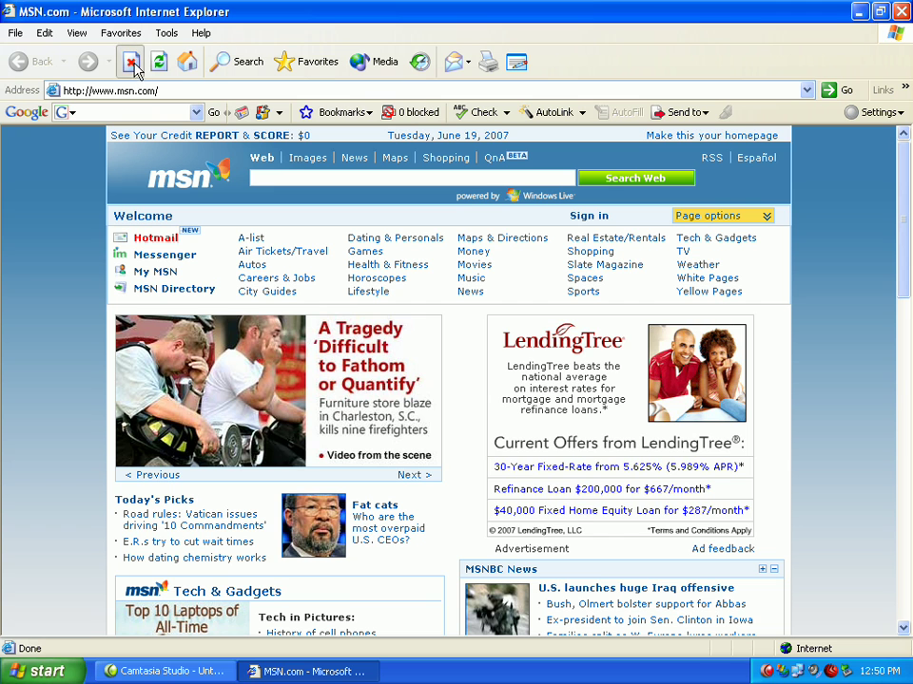
pyautogui.click(144, 89)
pyautogui.write('vent')
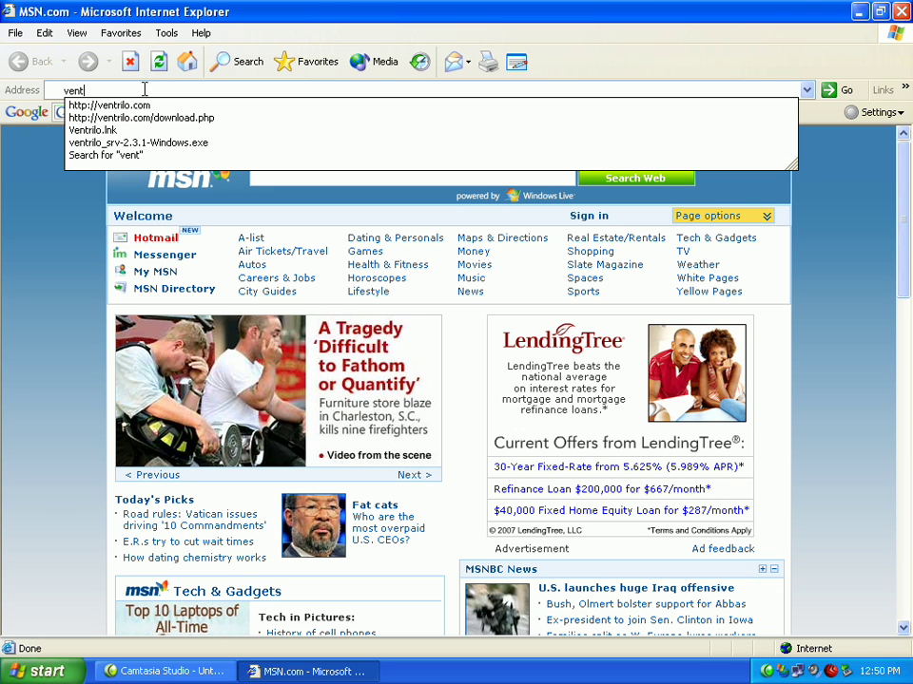
pyautogui.press('Down')
pyautogui.press('Return')
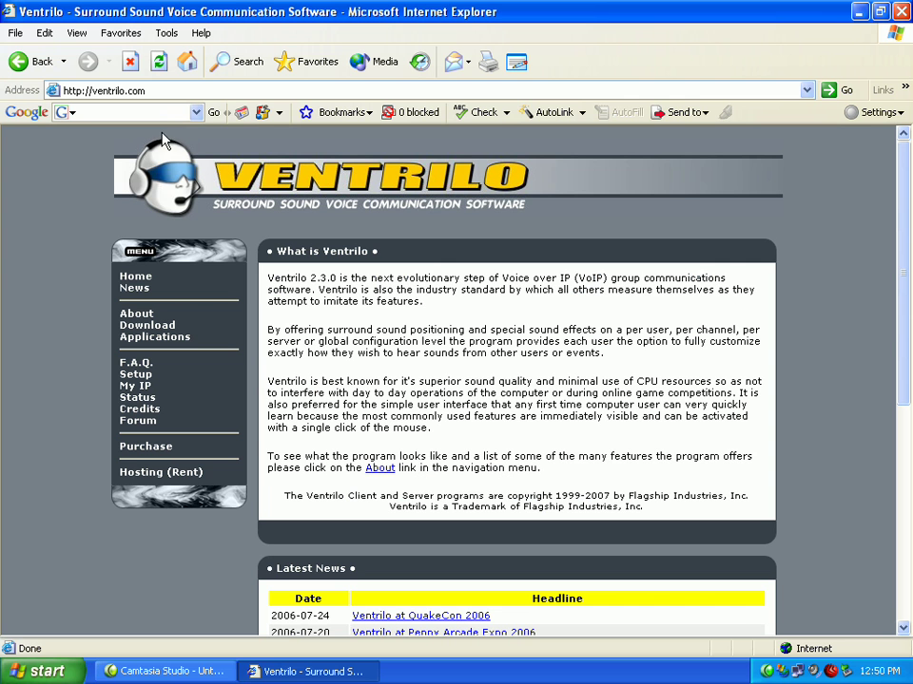
# - Go to the Ventrilo download page and scroll to the Windows server 2.3.1 download
pyautogui.click(173, 327)
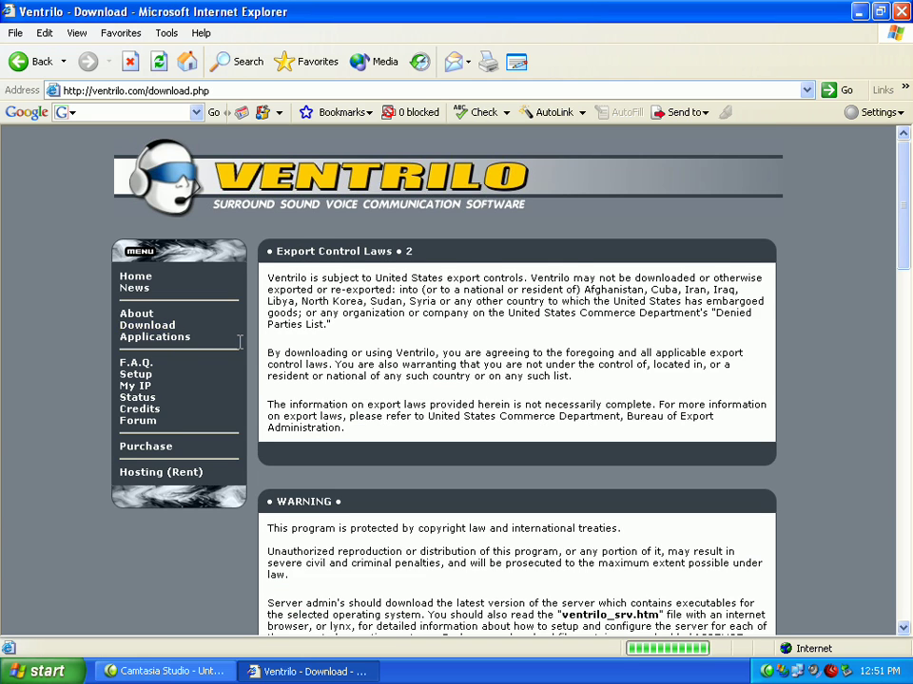
pyautogui.scroll(-5, 318, 357)
pyautogui.scroll(-4, 318, 357)
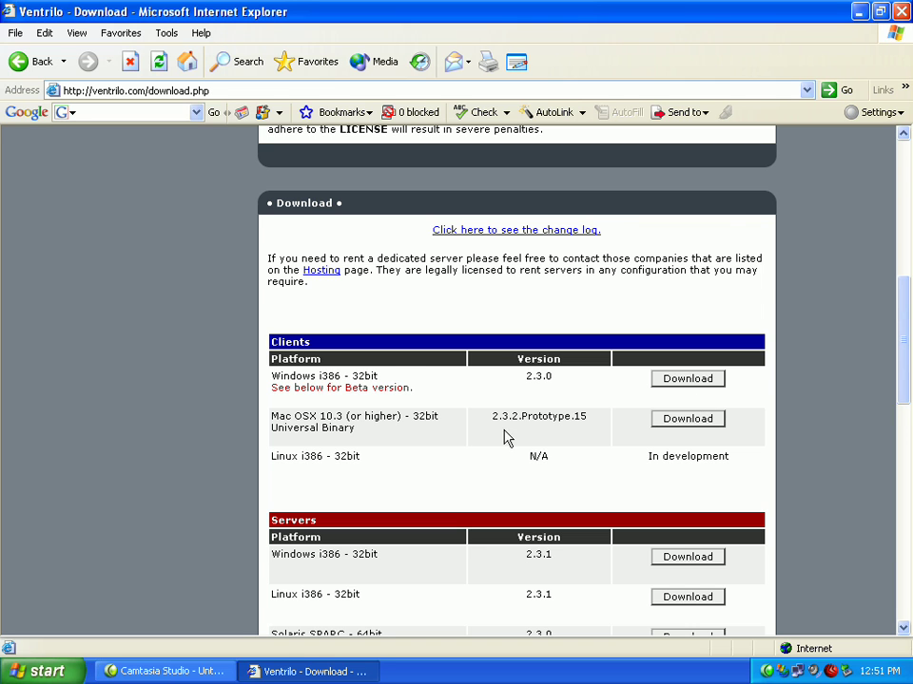
pyautogui.scroll(-3, 433, 426)
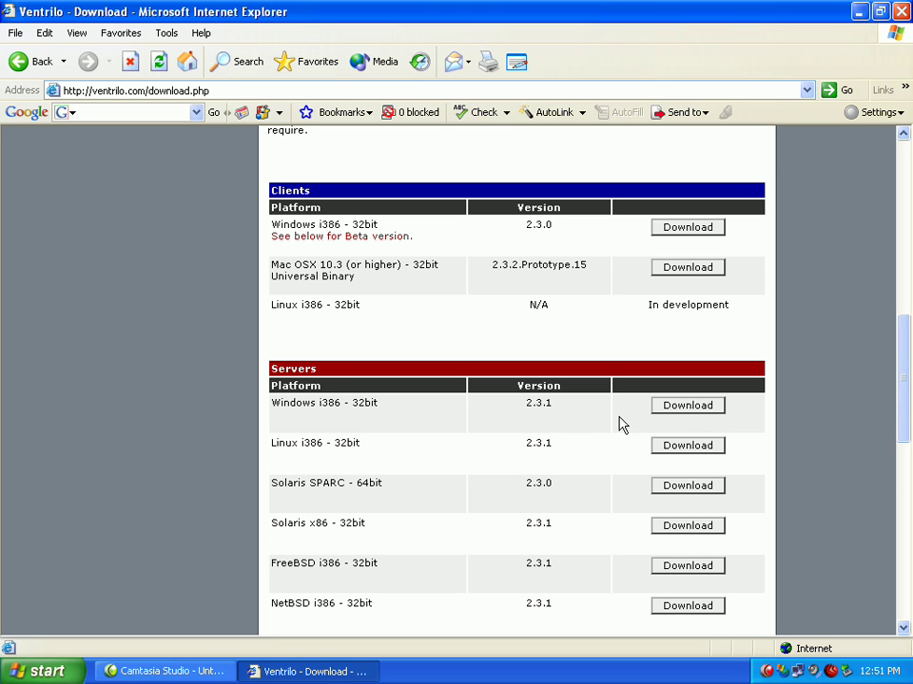
# - Save ventrilo_srv-2.3.1-Windows.exe to the Desktop, replacing the old copy, and run it
pyautogui.click(689, 407)
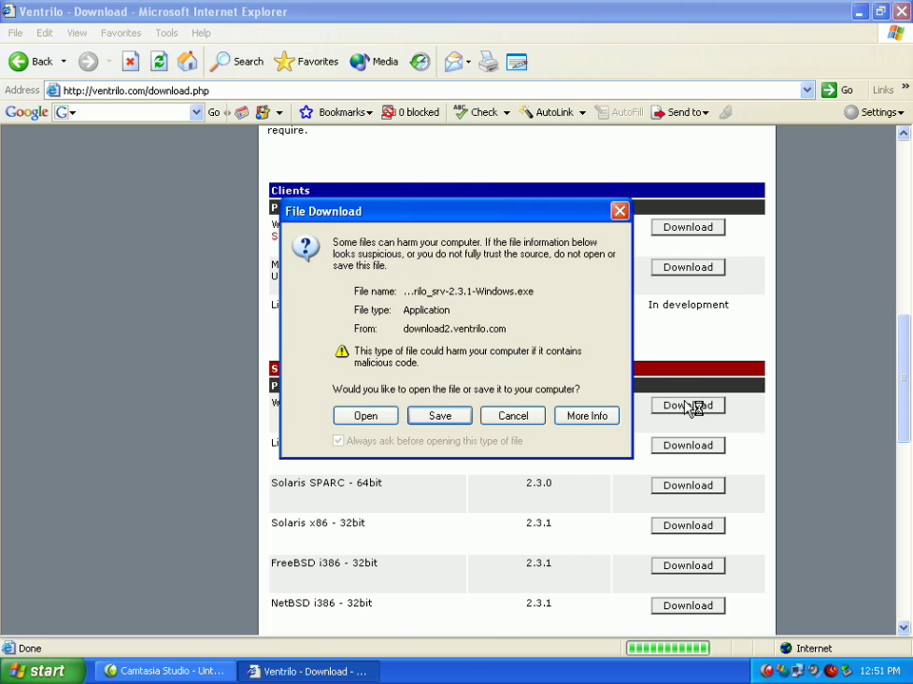
pyautogui.click(443, 419)
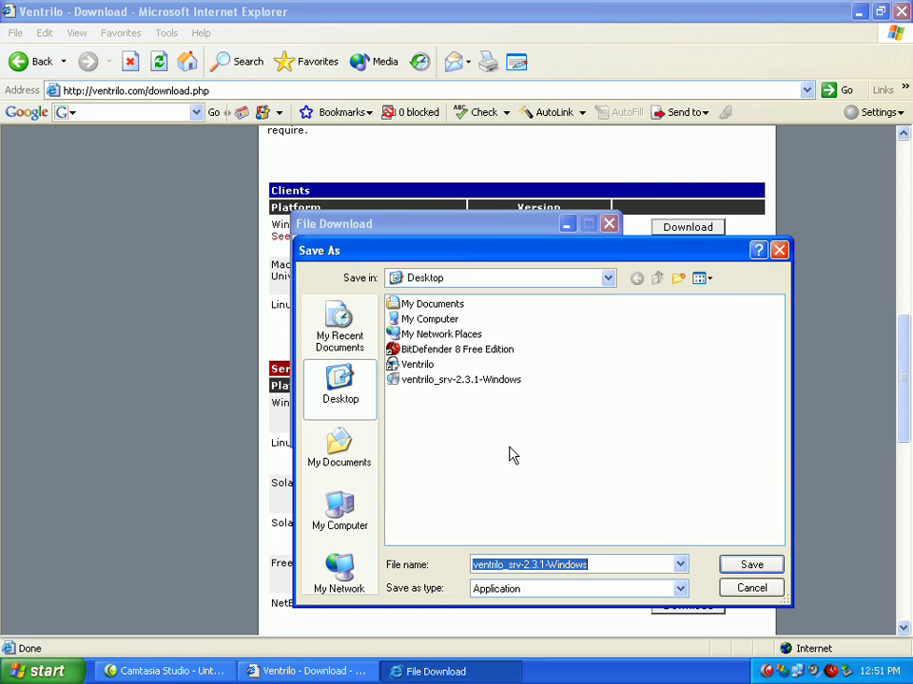
pyautogui.click(749, 565)
pyautogui.click(443, 389)
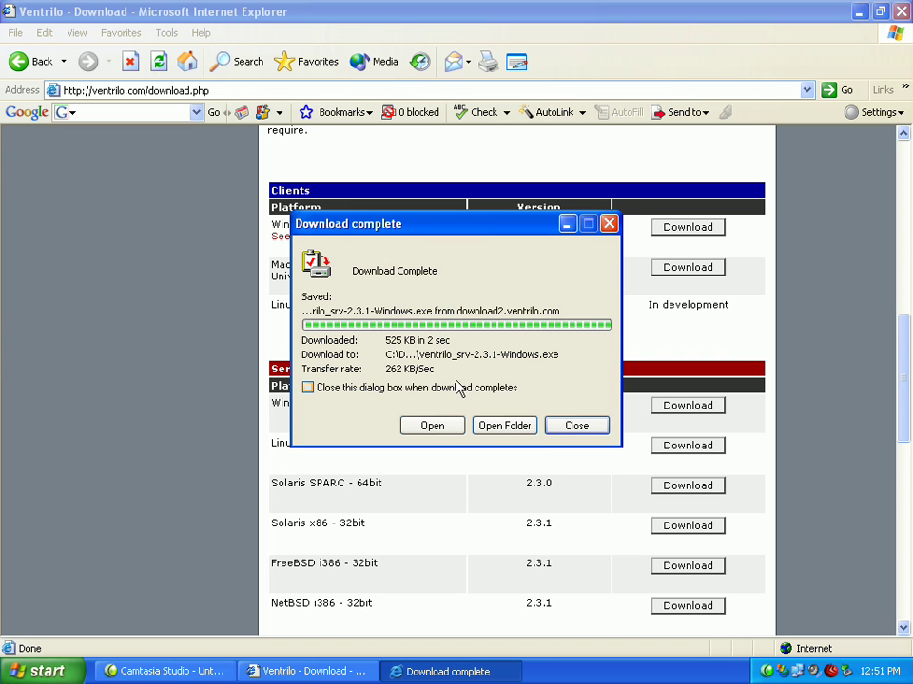
pyautogui.click(444, 426)
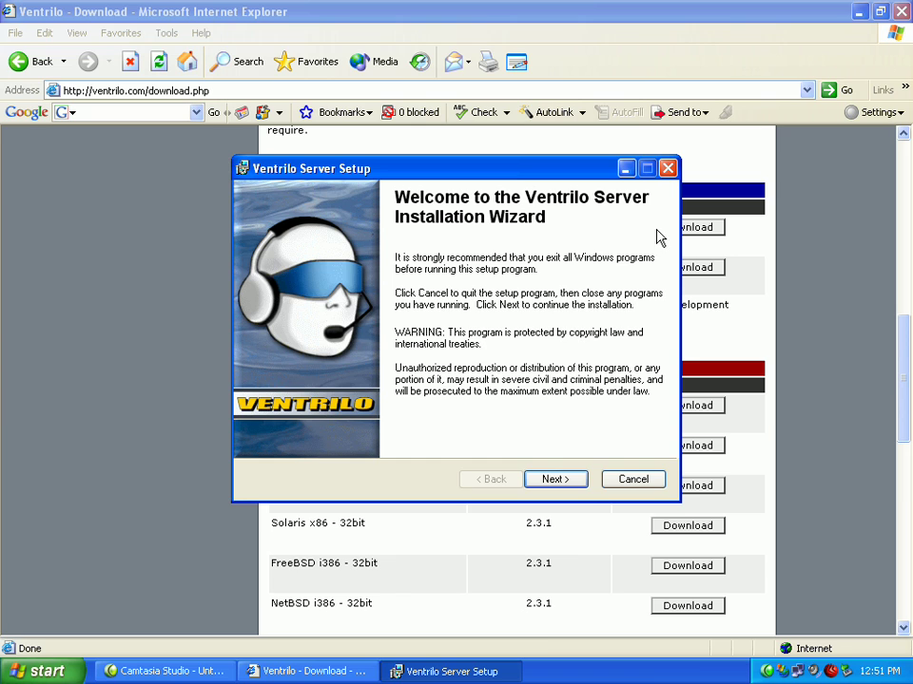
# - Close the browser and install the Ventrilo server with the license accepted and default settings
pyautogui.click(901, 11)
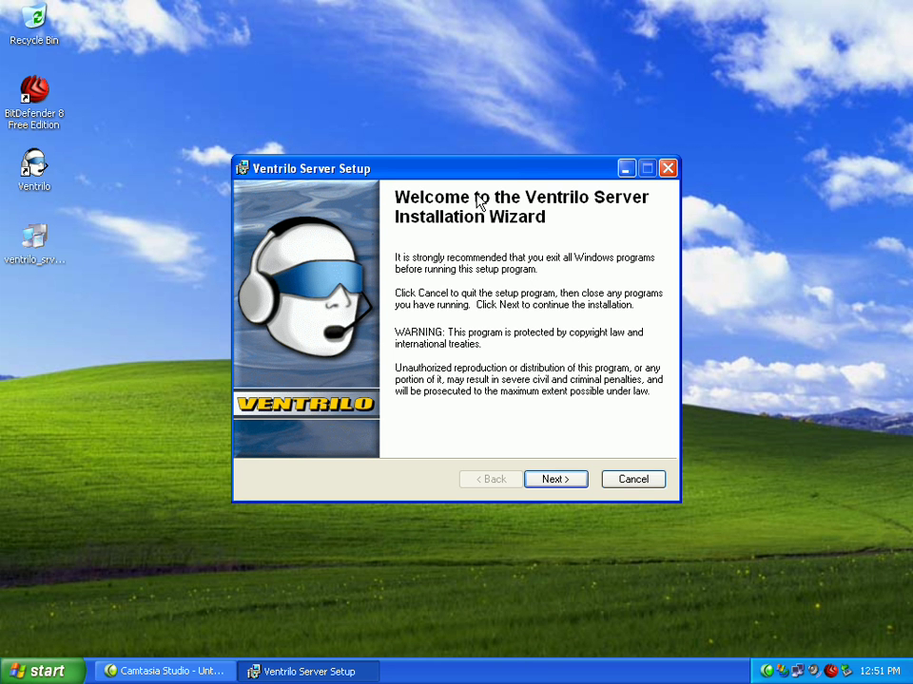
pyautogui.click(560, 481)
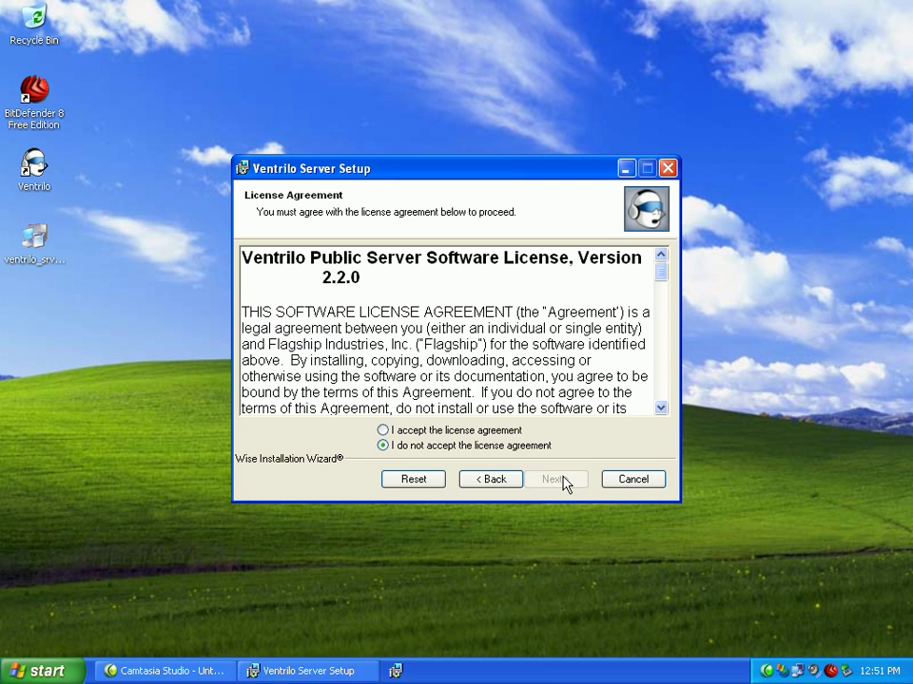
pyautogui.click(434, 433)
pyautogui.click(537, 481)
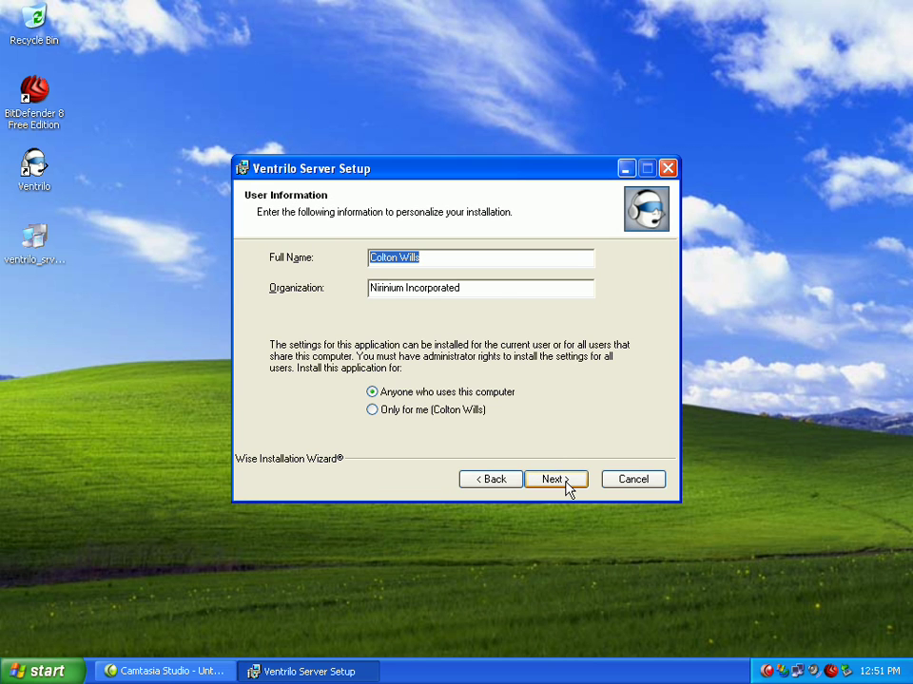
pyautogui.click(565, 483)
pyautogui.click(566, 483)
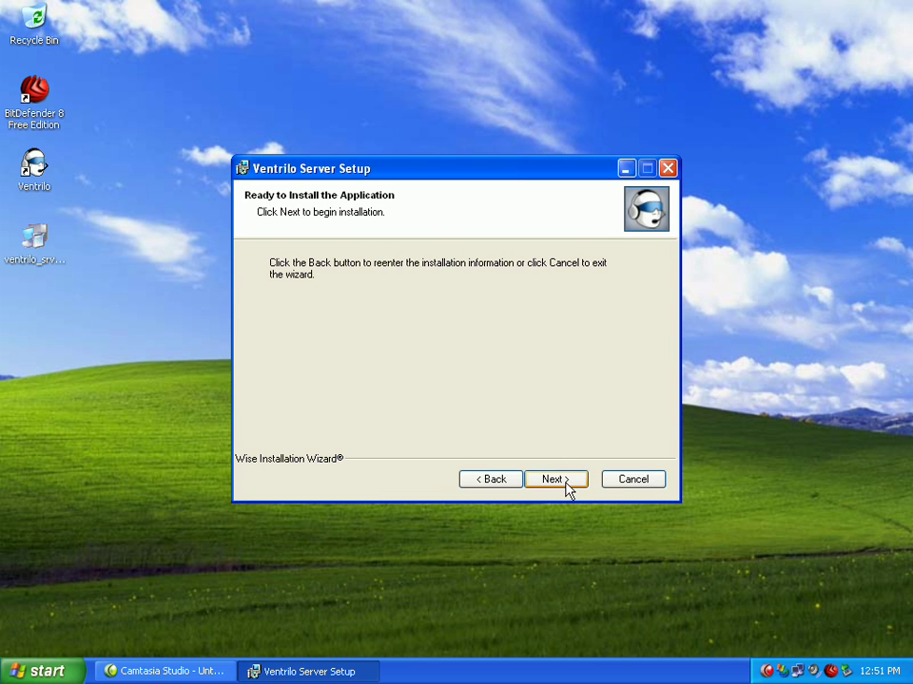
pyautogui.click(565, 487)
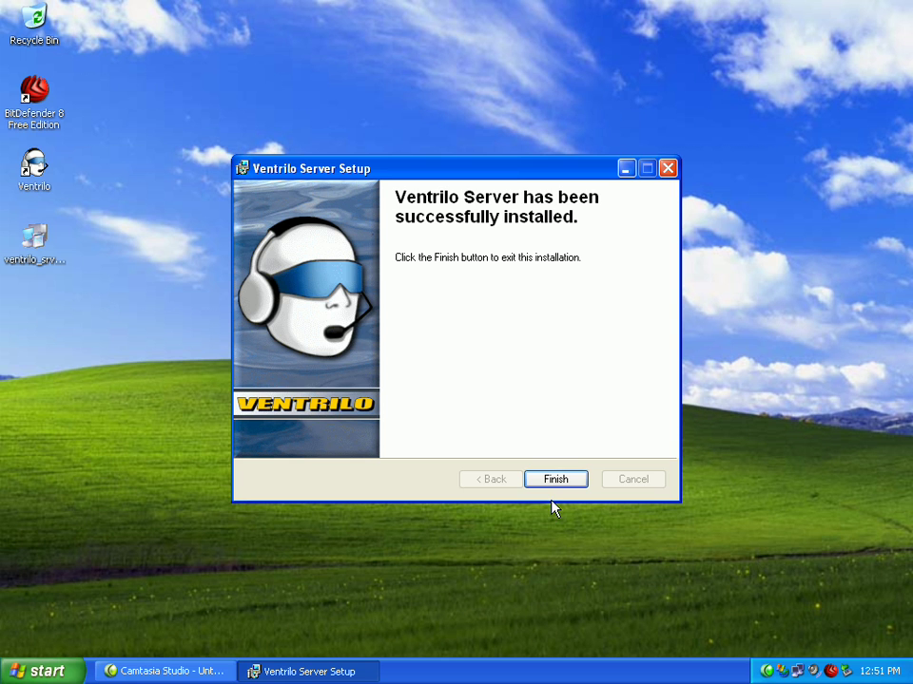
pyautogui.click(556, 490)
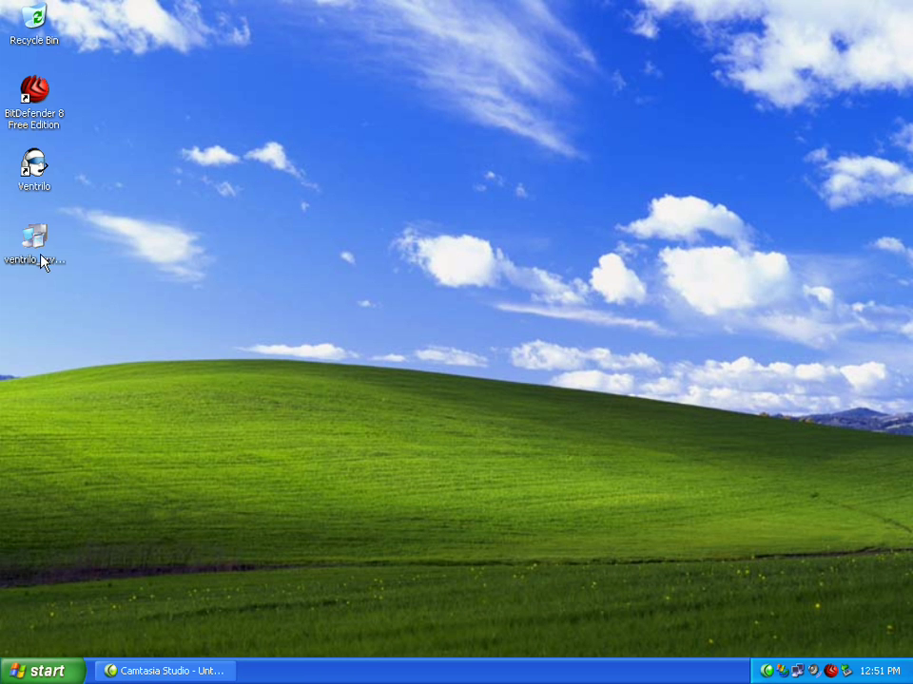
# - Move the server installer to the Recycle Bin and empty it permanently
pyautogui.moveTo(42, 262); pyautogui.dragTo(42, 21)
pyautogui.rightClick(44, 25)
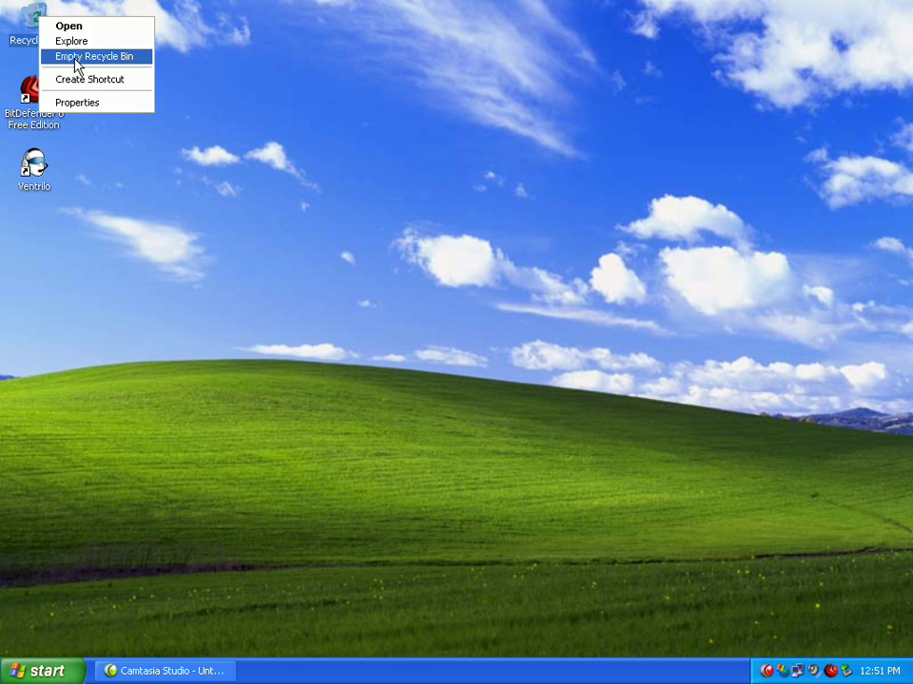
pyautogui.click(75, 57)
pyautogui.click(521, 357)
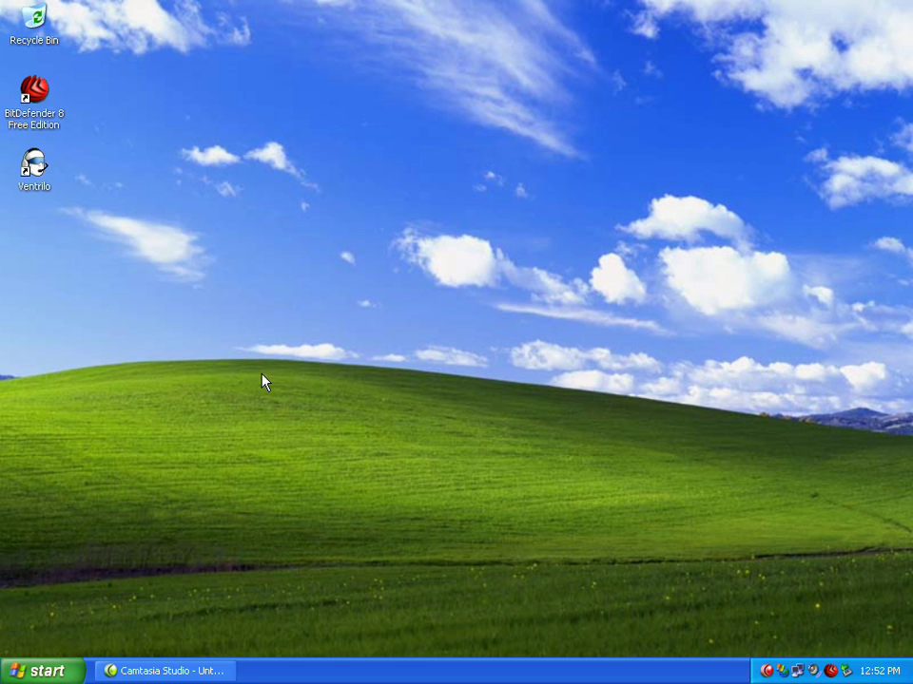
# - Open the ventrilo_srv INI file via Start > All Programs > VentSrv > Edit INI file
pyautogui.click(43, 671)
pyautogui.click(103, 620)
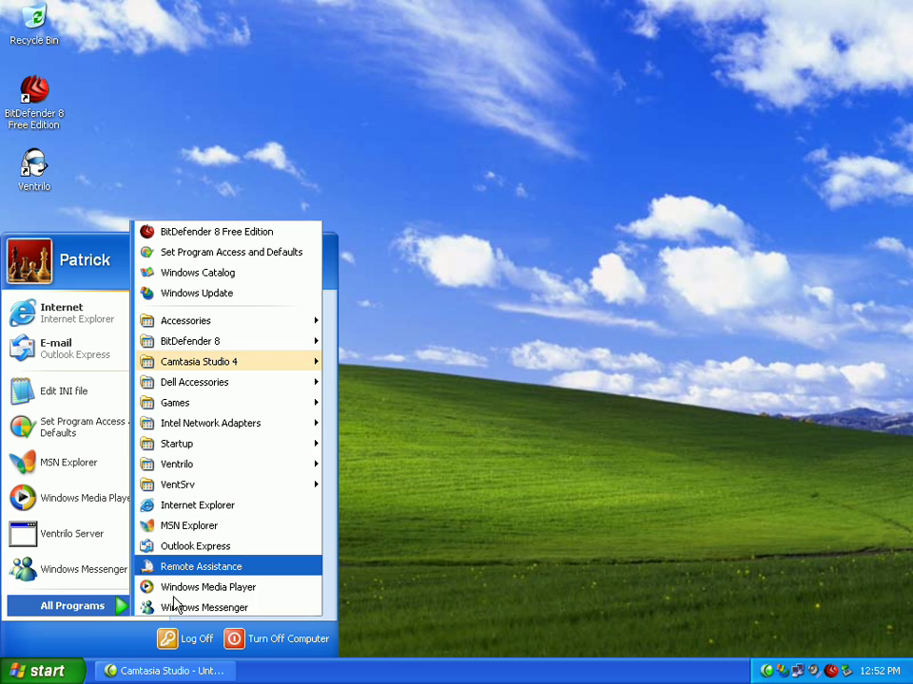
pyautogui.moveTo(257, 485)
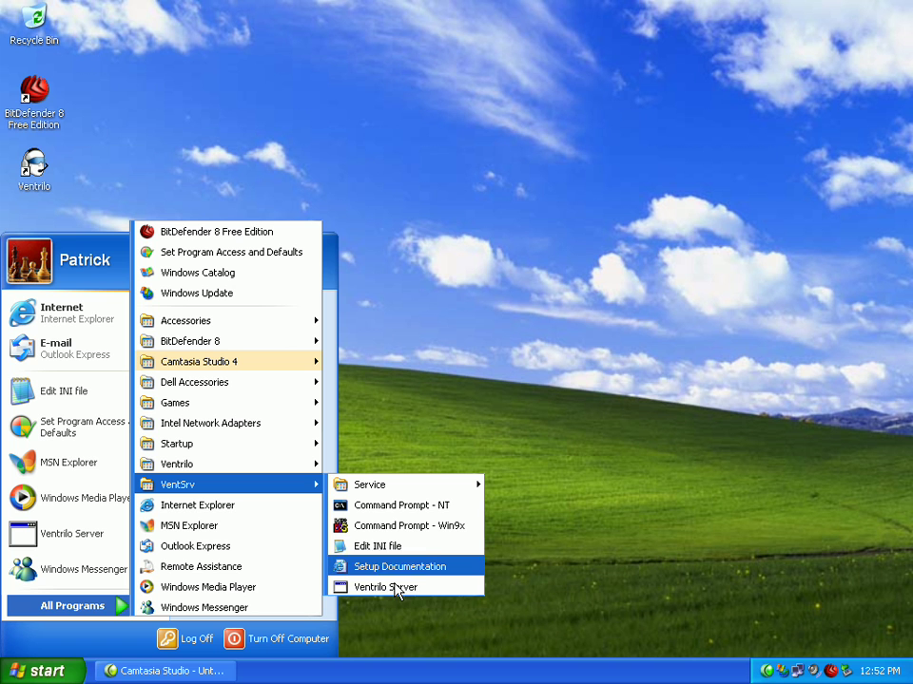
pyautogui.click(397, 548)
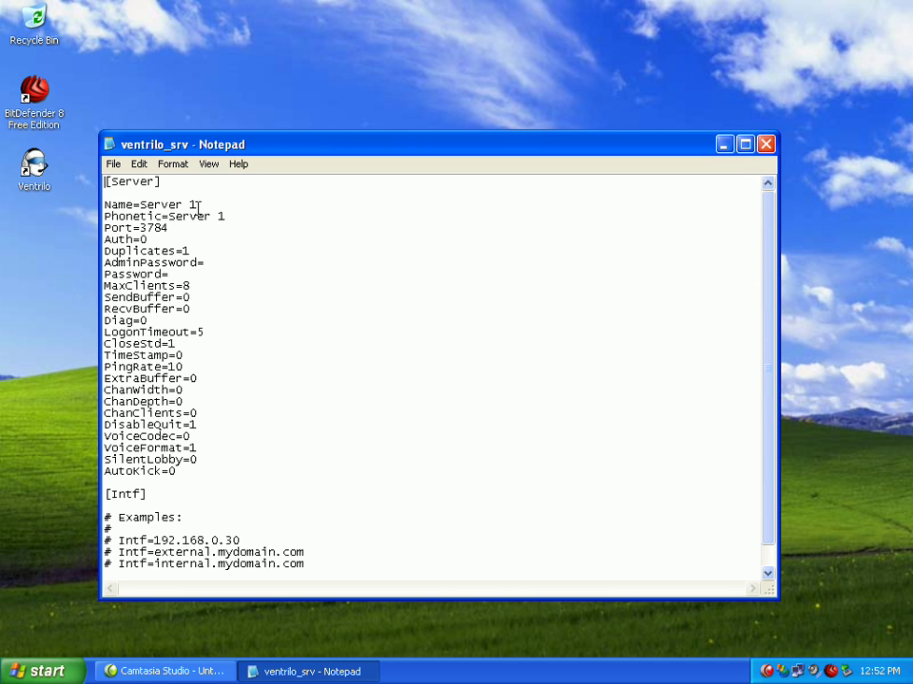
# - Replace the Name value Server 1 with the custom video-tutorials server title
pyautogui.moveTo(196, 205); pyautogui.dragTo(140, 204)
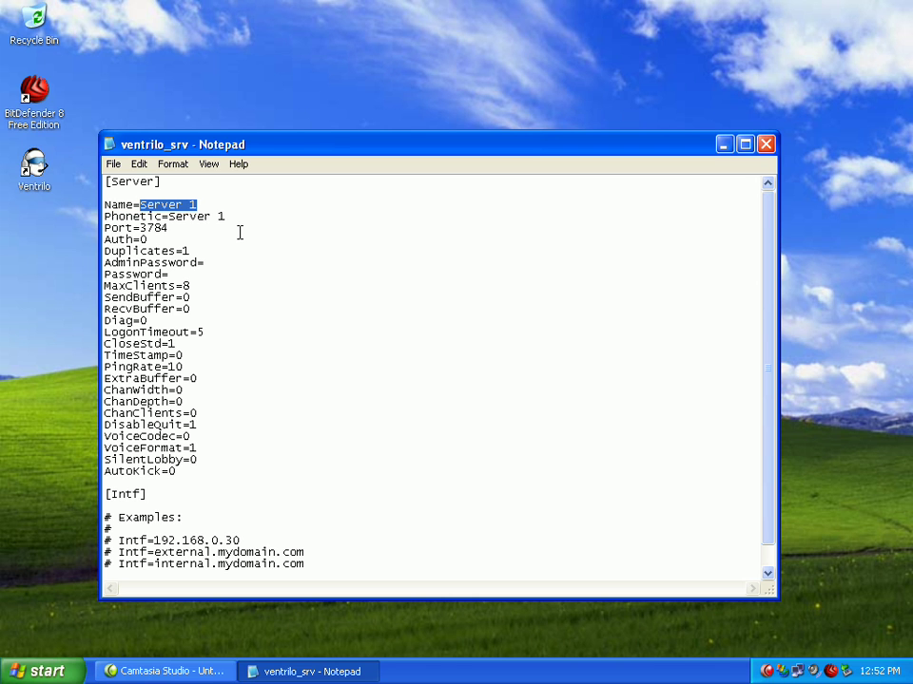
pyautogui.write('Car')
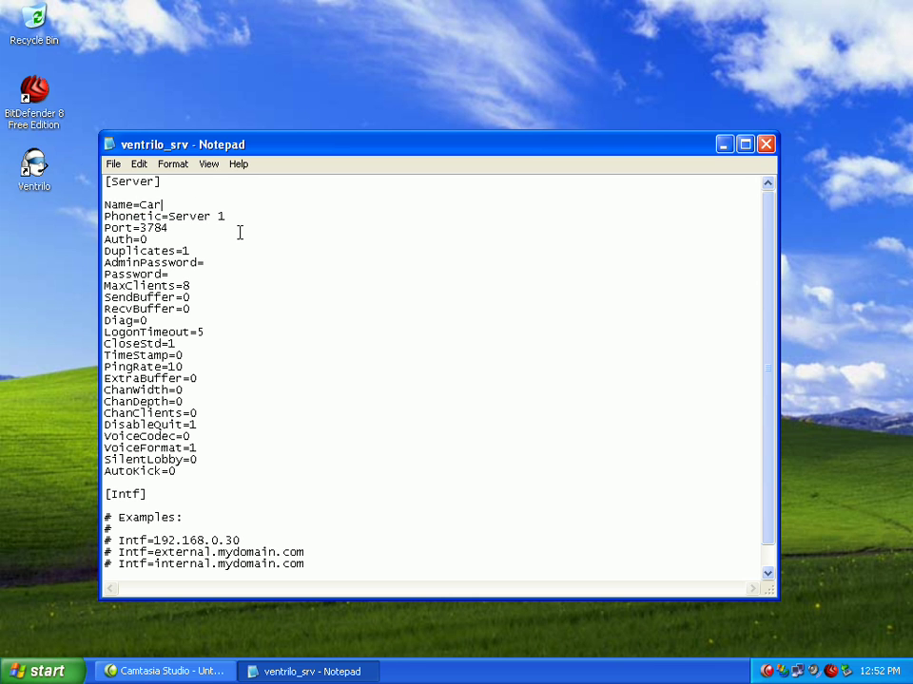
pyautogui.write('it')
pyautogui.write("olton's T")
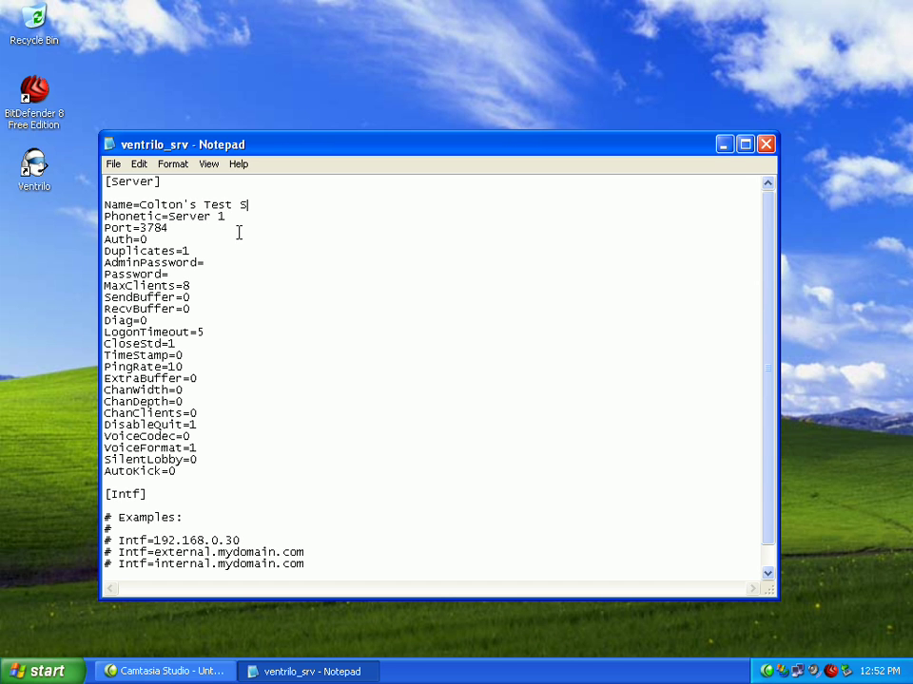
pyautogui.write('es')
pyautogui.press('BackSpace')
pyautogui.press('BackSpace')
pyautogui.press('BackSpace')
pyautogui.write('Video Tutorials')
# - Clear the Phonetic value and paste the server name into it
pyautogui.moveTo(226, 217); pyautogui.dragTo(172, 217)
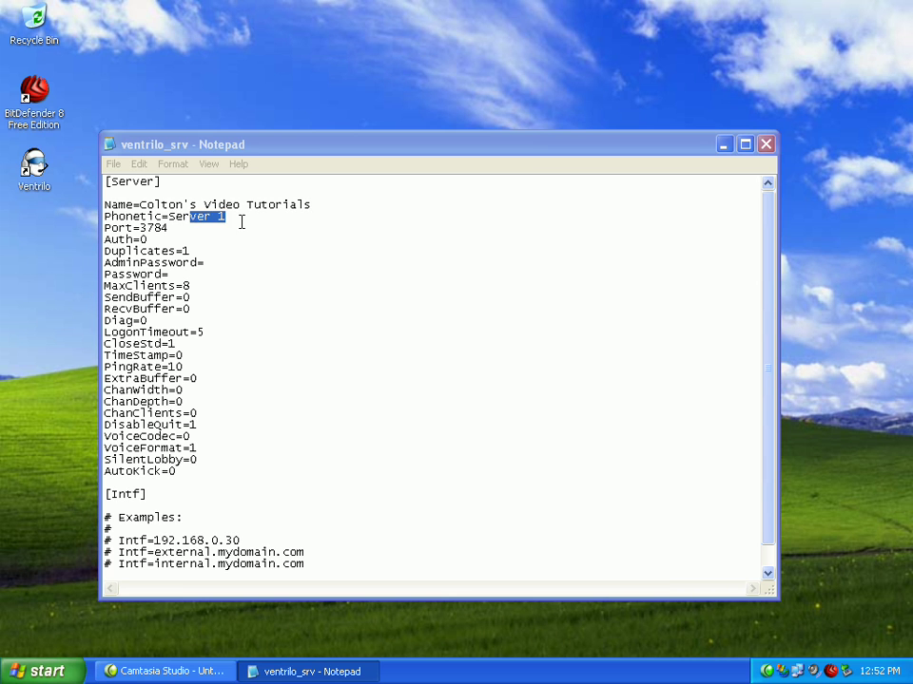
pyautogui.moveTo(237, 217); pyautogui.dragTo(169, 218)
pyautogui.press('Delete')
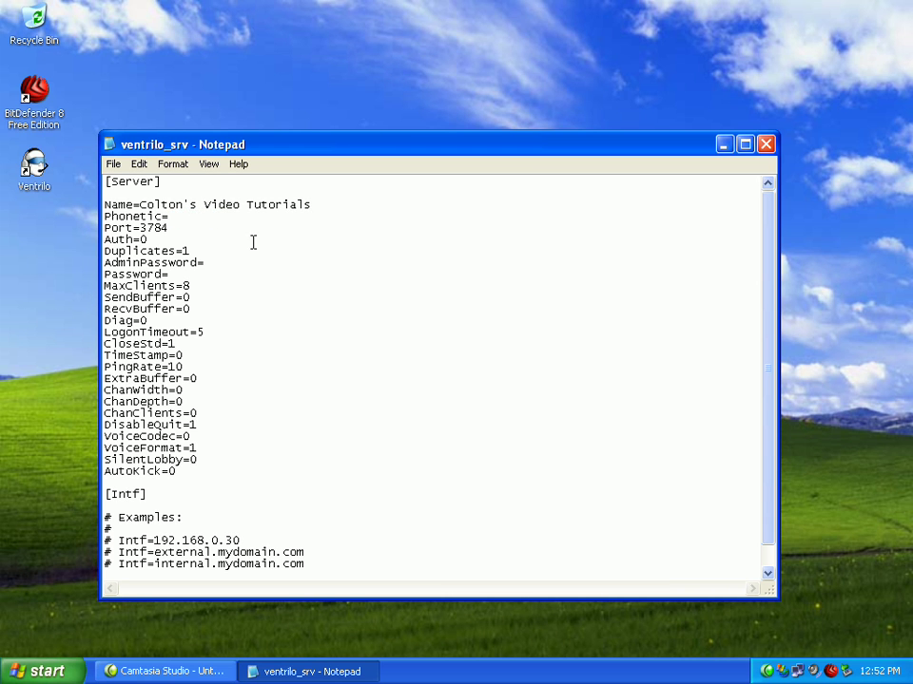
pyautogui.moveTo(314, 205); pyautogui.dragTo(141, 200)
pyautogui.hotkey('ctrl', 'c')
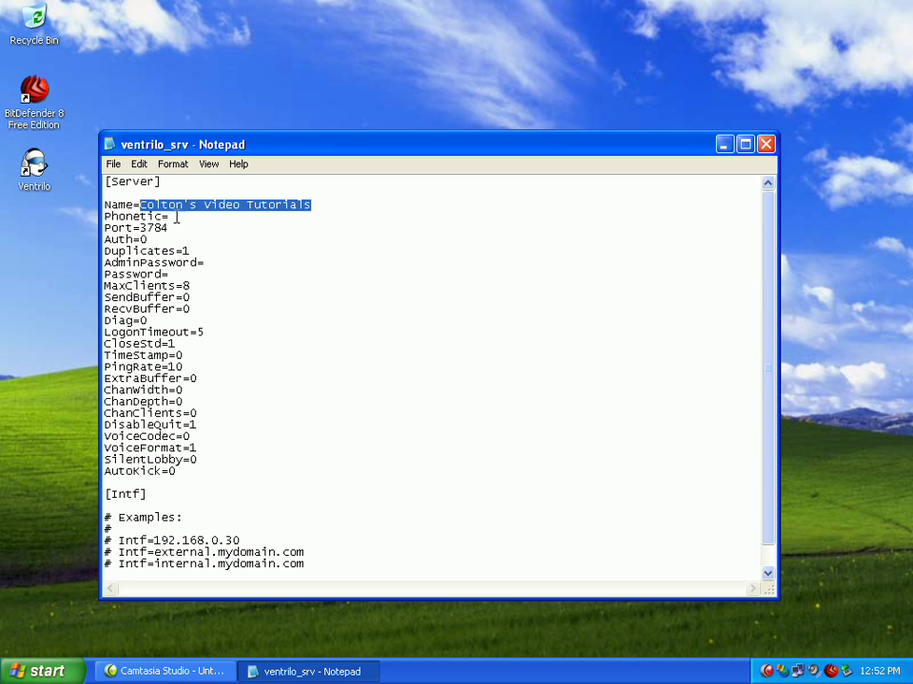
pyautogui.click(217, 215)
pyautogui.hotkey('ctrl', 'v')
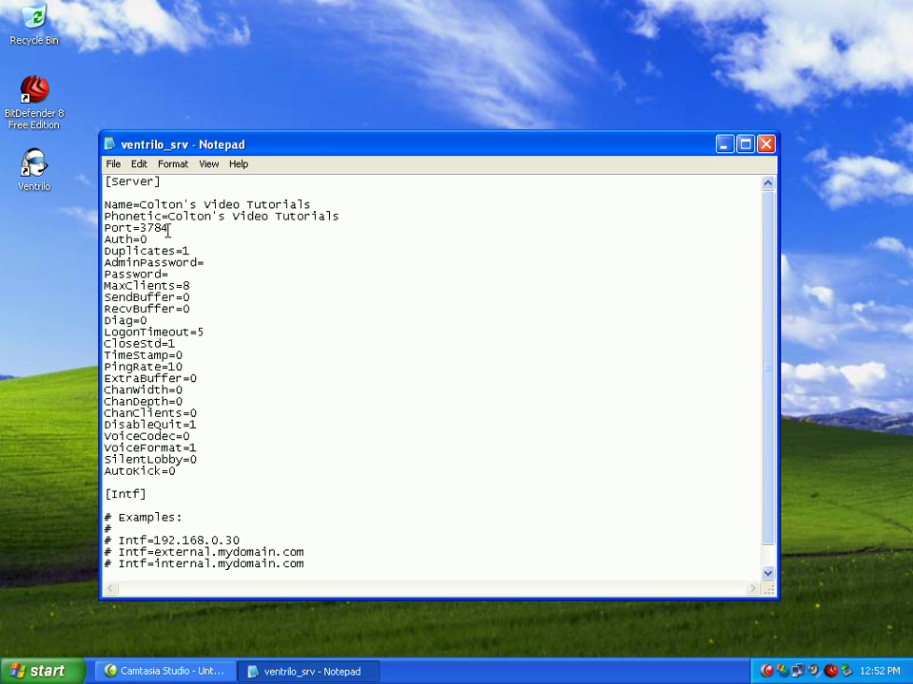
# - Enter an admin password after AdminPassword=, leaving the port at 3784
pyautogui.moveTo(170, 228); pyautogui.dragTo(138, 228)
pyautogui.click(182, 233)
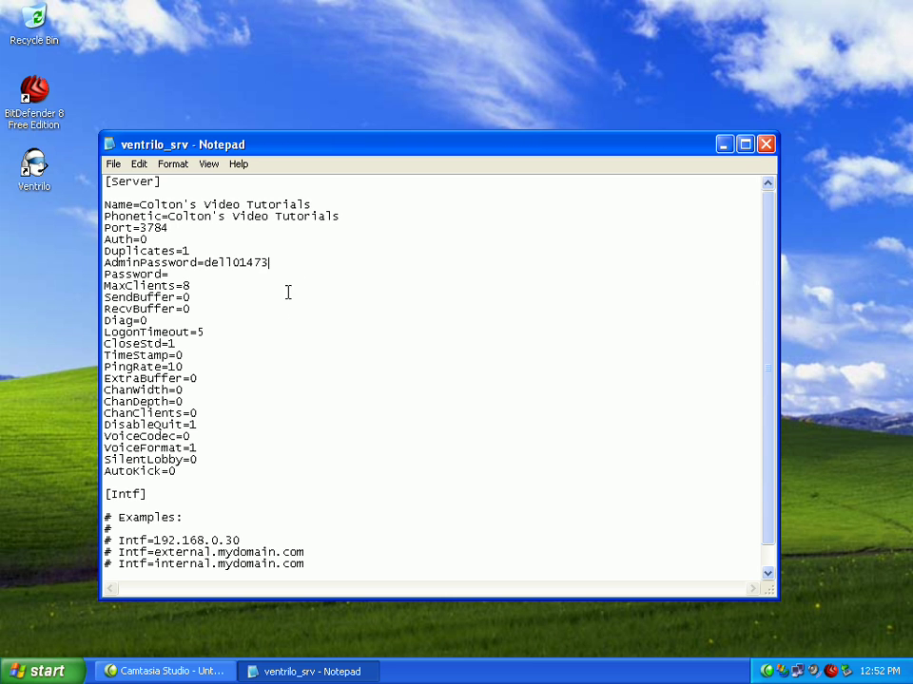
pyautogui.click(172, 275)
pyautogui.moveTo(190, 285); pyautogui.dragTo(106, 285)
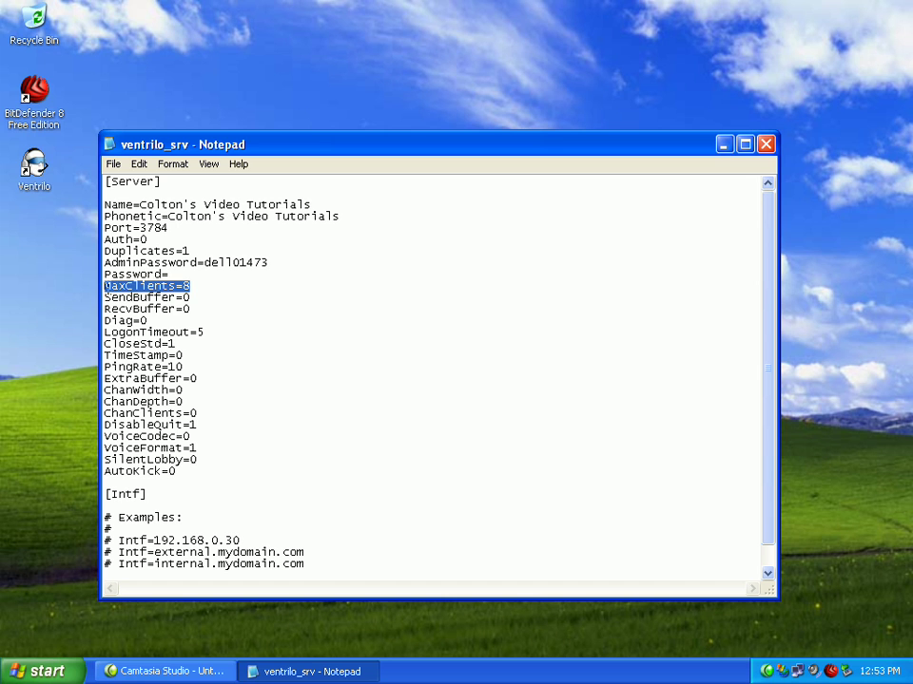
pyautogui.click(150, 288)
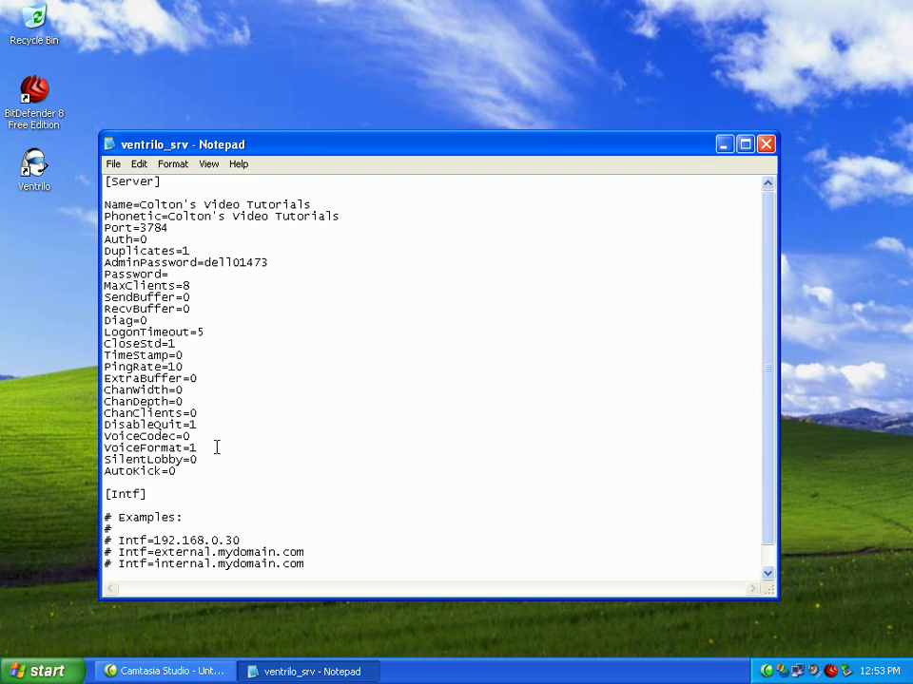
# - Change SilentLobby from 0 to 1 in the server config
pyautogui.scroll(-1, 210, 448)
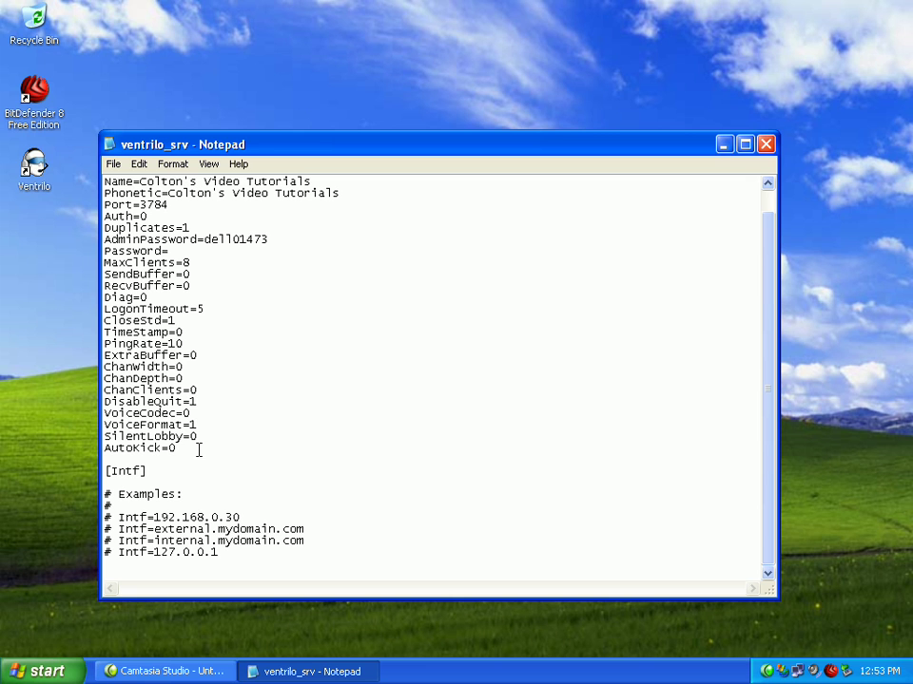
pyautogui.moveTo(195, 436); pyautogui.dragTo(187, 438)
pyautogui.write('1')
# - Review the [Intf] section's commented examples, then save ventrilo_srv.ini
pyautogui.moveTo(246, 553); pyautogui.dragTo(105, 465)
pyautogui.click(181, 487)
pyautogui.moveTo(228, 554); pyautogui.dragTo(105, 468)
pyautogui.moveTo(232, 554); pyautogui.dragTo(103, 494)
pyautogui.click(180, 528)
pyautogui.doubleClick(106, 506)
pyautogui.click(113, 166)
pyautogui.click(148, 214)
# - Close Notepad and start Ventrilo Server from Start > All Programs > VentSrv
pyautogui.click(766, 145)
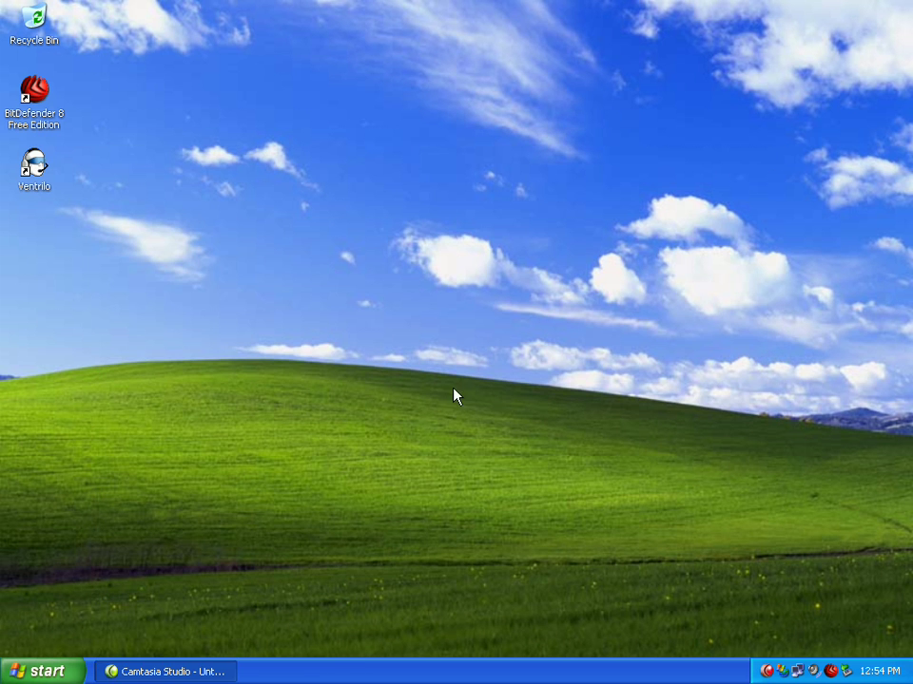
pyautogui.click(78, 673)
pyautogui.click(76, 606)
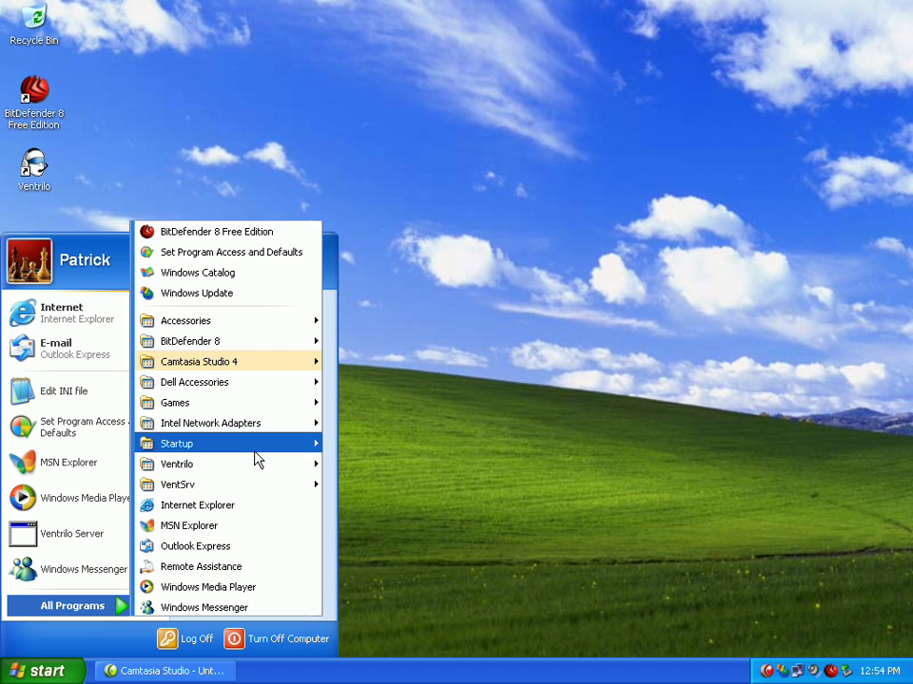
pyautogui.moveTo(254, 486)
pyautogui.click(401, 587)
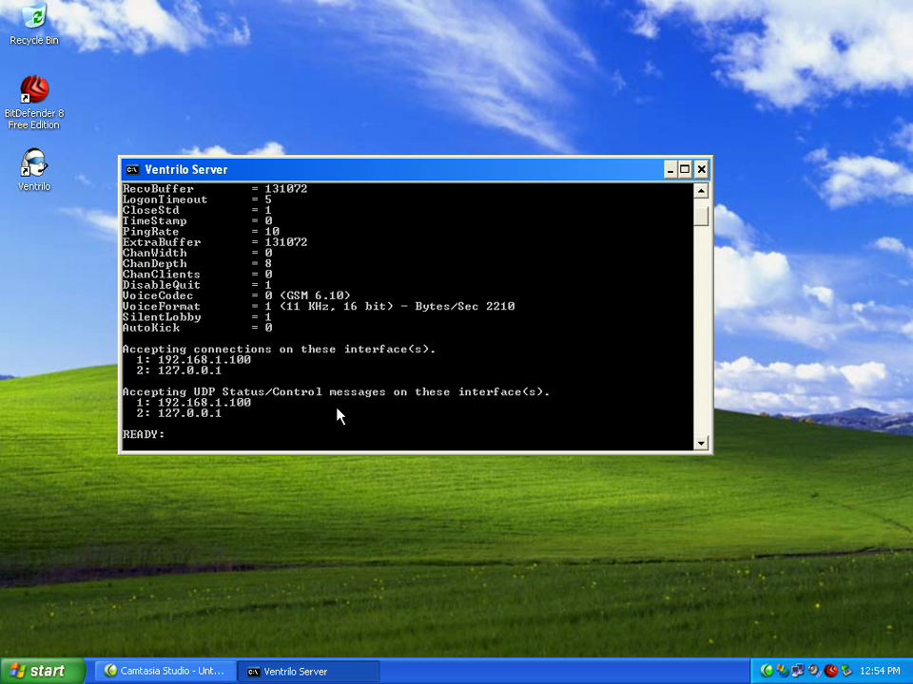
pyautogui.moveTo(702, 221); pyautogui.dragTo(701, 206)
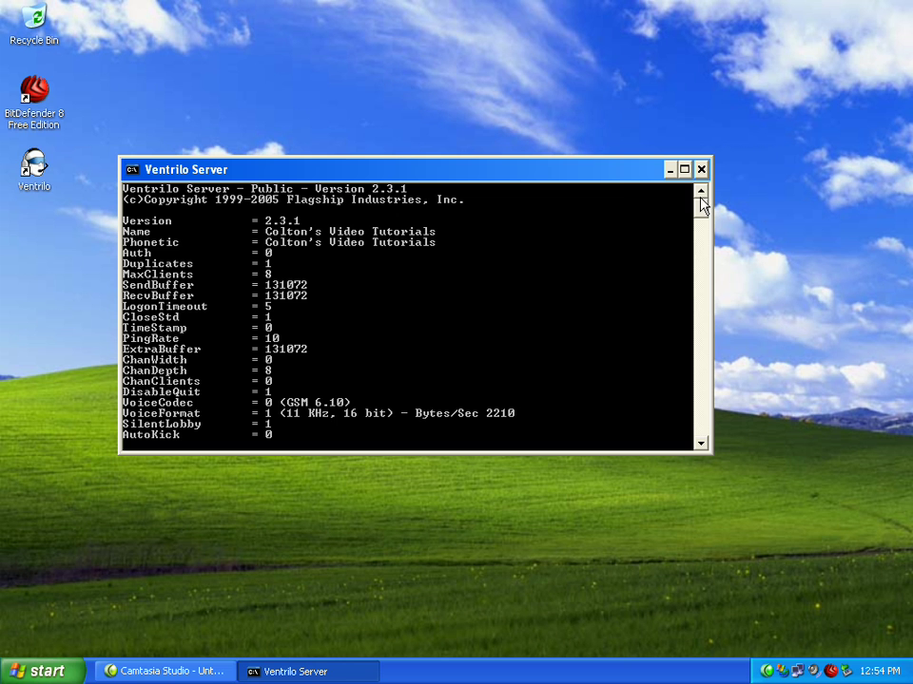
# - Launch the Ventrilo client from the desktop icon, move it aside, and minimize it
pyautogui.doubleClick(34, 166)
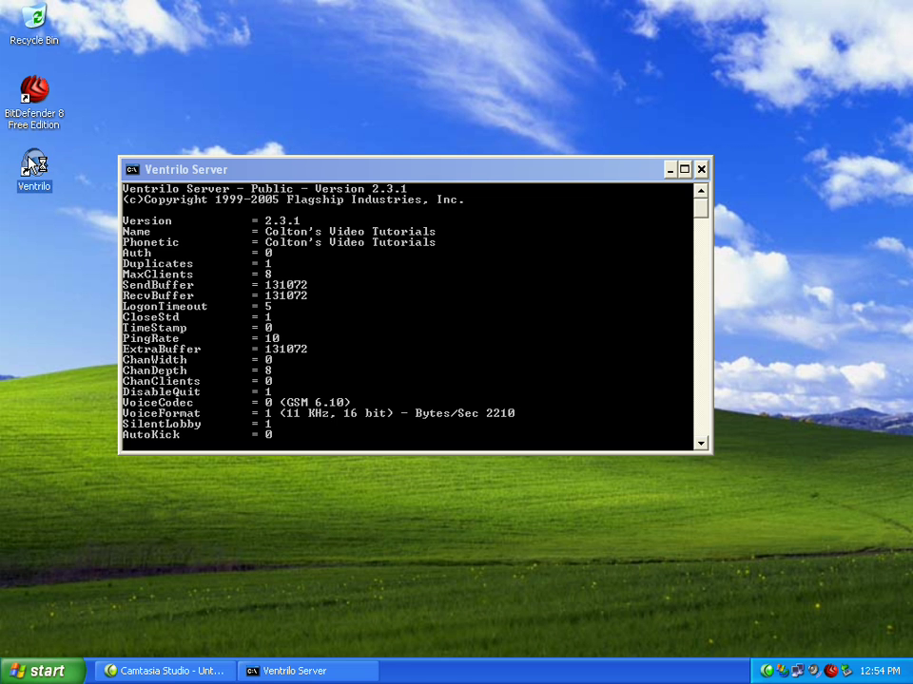
pyautogui.moveTo(446, 201); pyautogui.dragTo(725, 181)
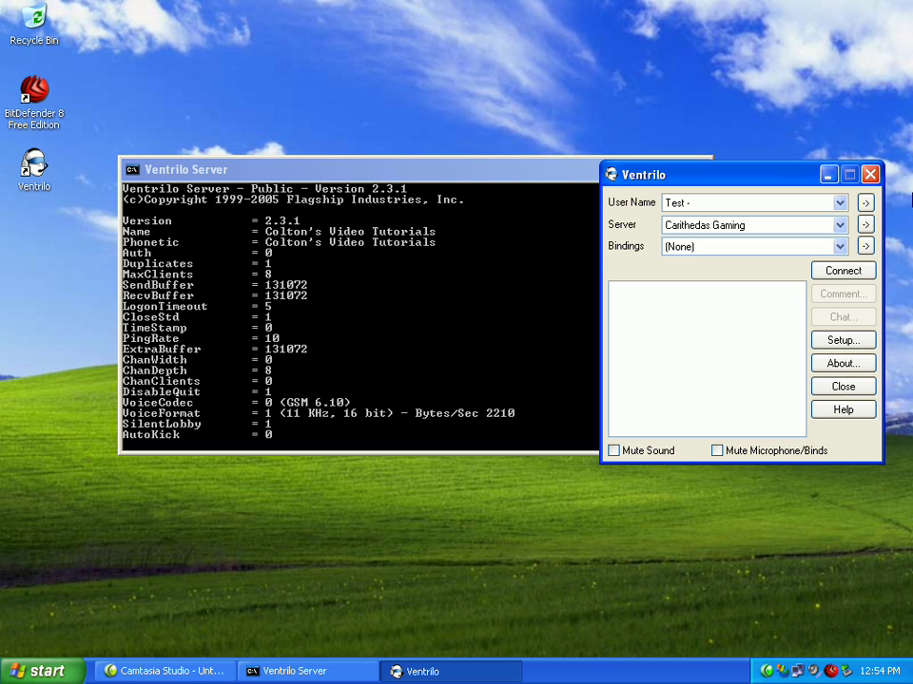
pyautogui.click(828, 175)
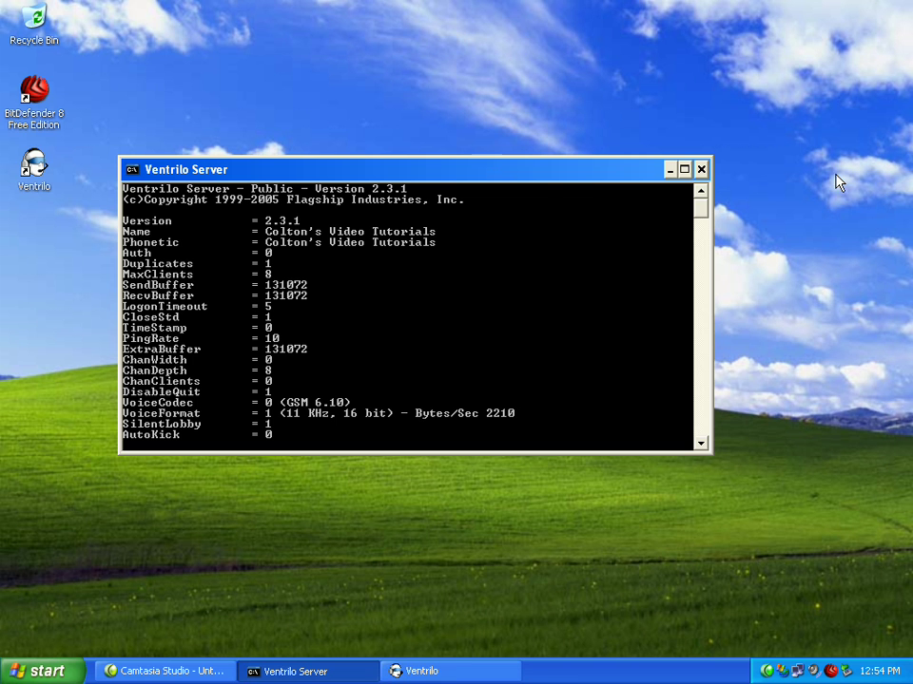
# - Run ipconfig in a Command Prompt to find local IP 192.168.1.100, then restore the Ventrilo client
pyautogui.click(669, 170)
pyautogui.click(65, 673)
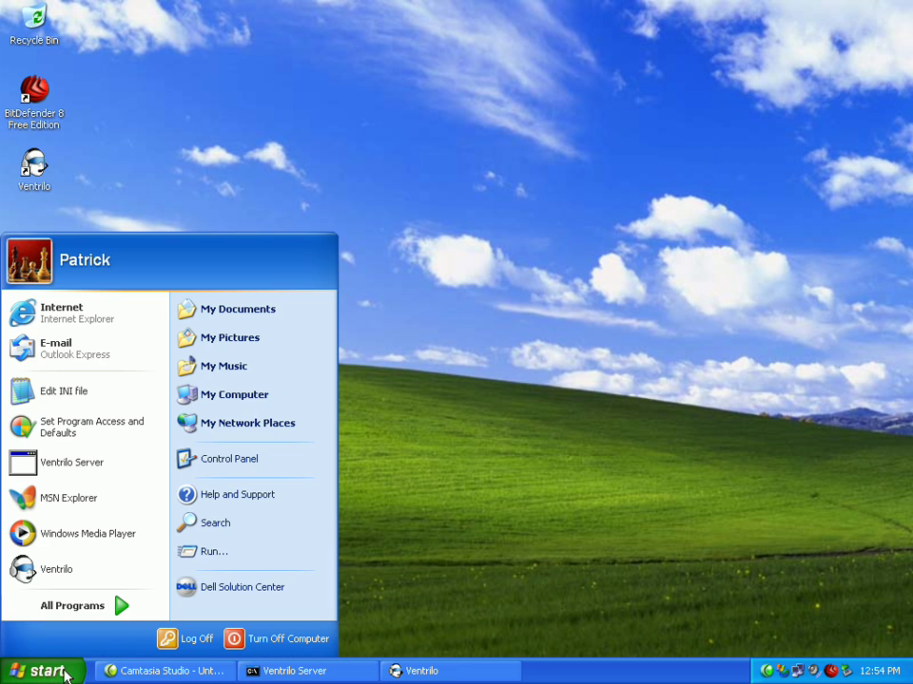
pyautogui.click(210, 555)
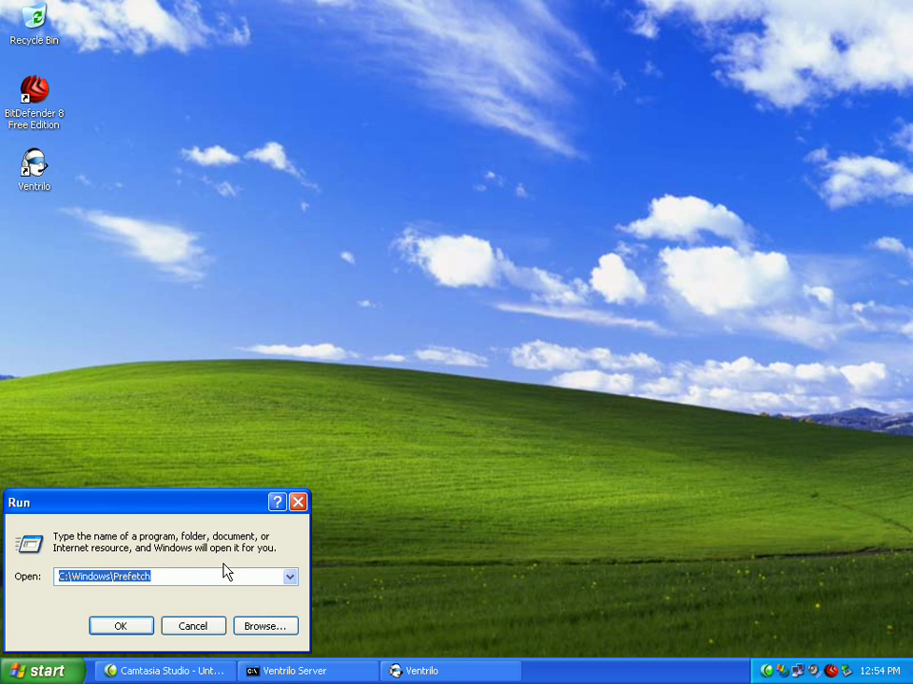
pyautogui.write('cmd')
pyautogui.press('Return')
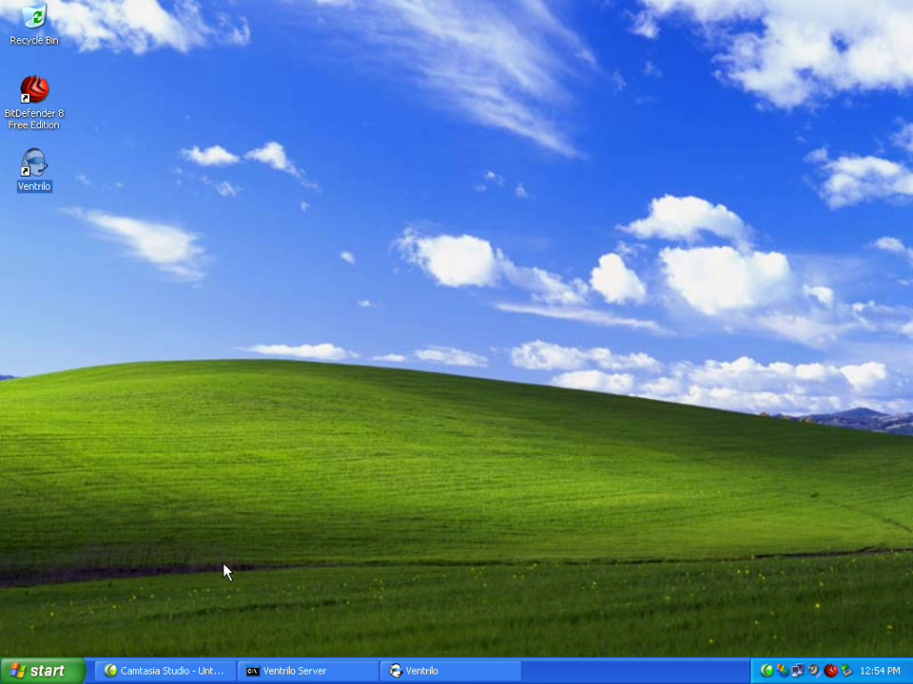
pyautogui.write('ipconfig')
pyautogui.press('Return')
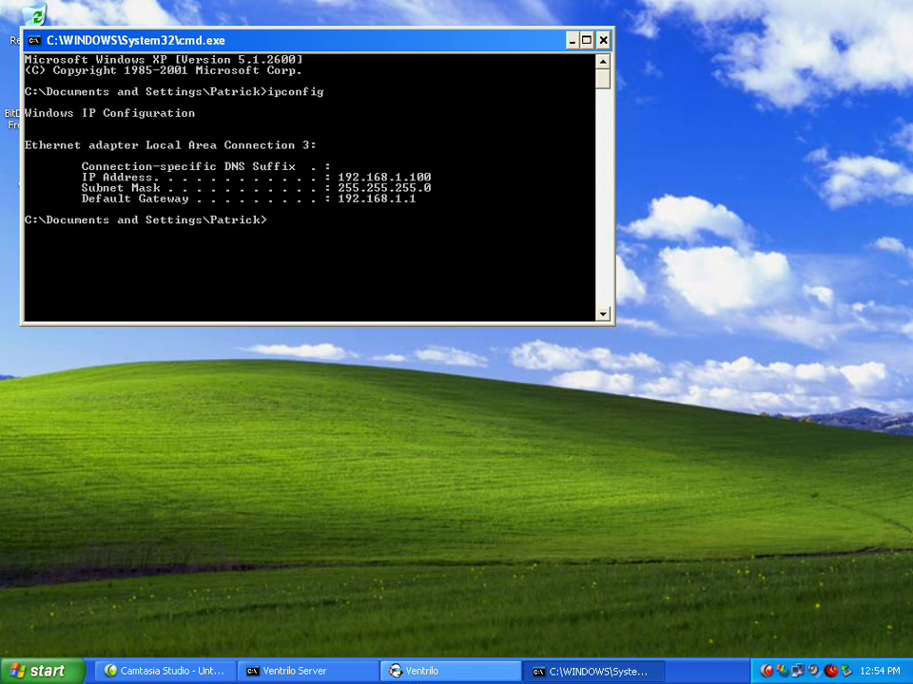
pyautogui.click(423, 672)
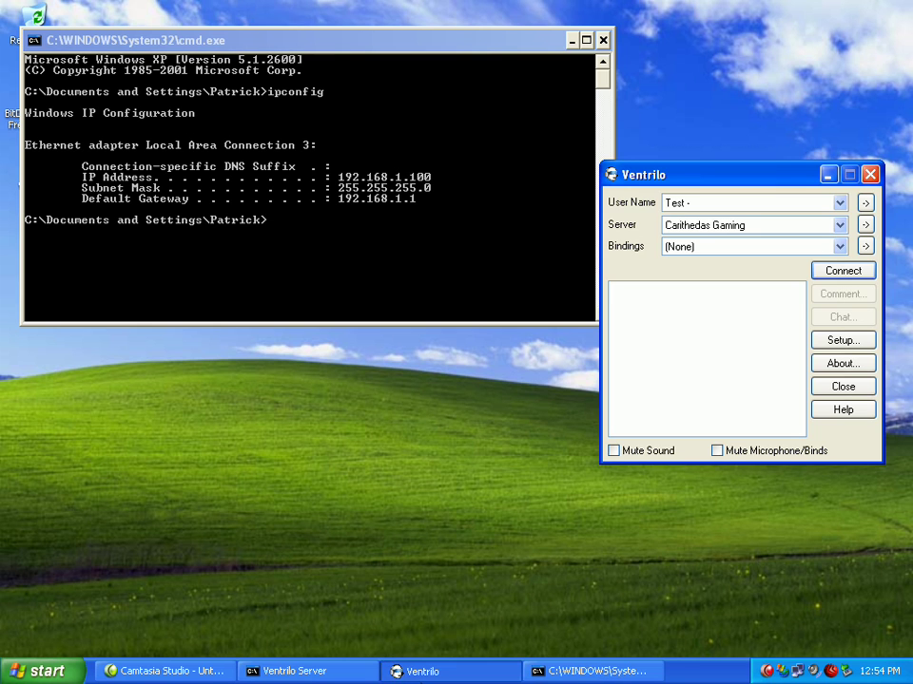
# - Set the saved server connection's hostname to 192.168.1.100, keeping port 3784
pyautogui.click(865, 225)
pyautogui.doubleClick(823, 257)
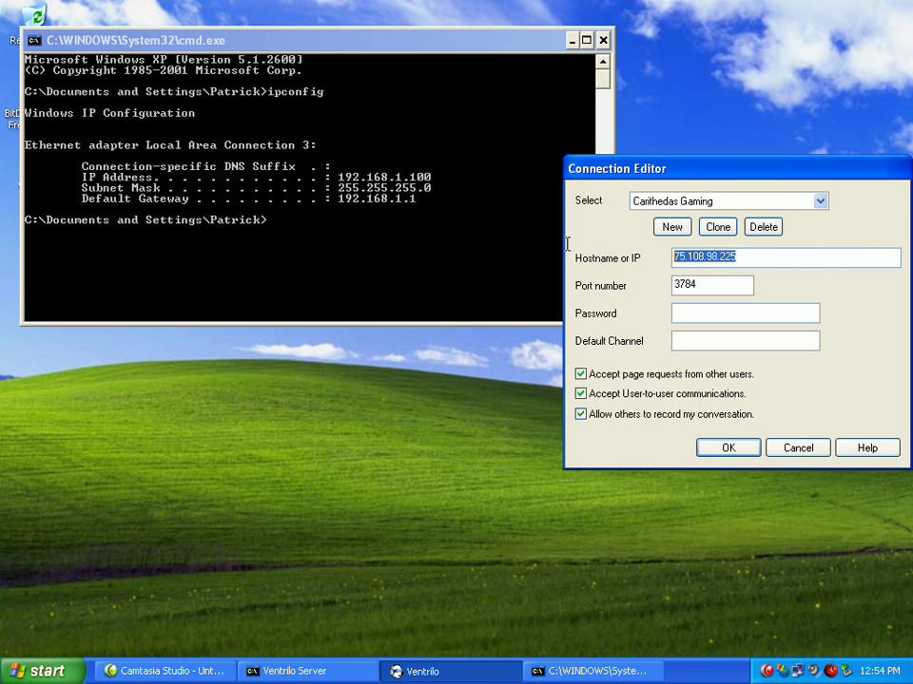
pyautogui.write("Colton's Video Tutorials")
pyautogui.moveTo(801, 259); pyautogui.dragTo(537, 274)
pyautogui.press('BackSpace')
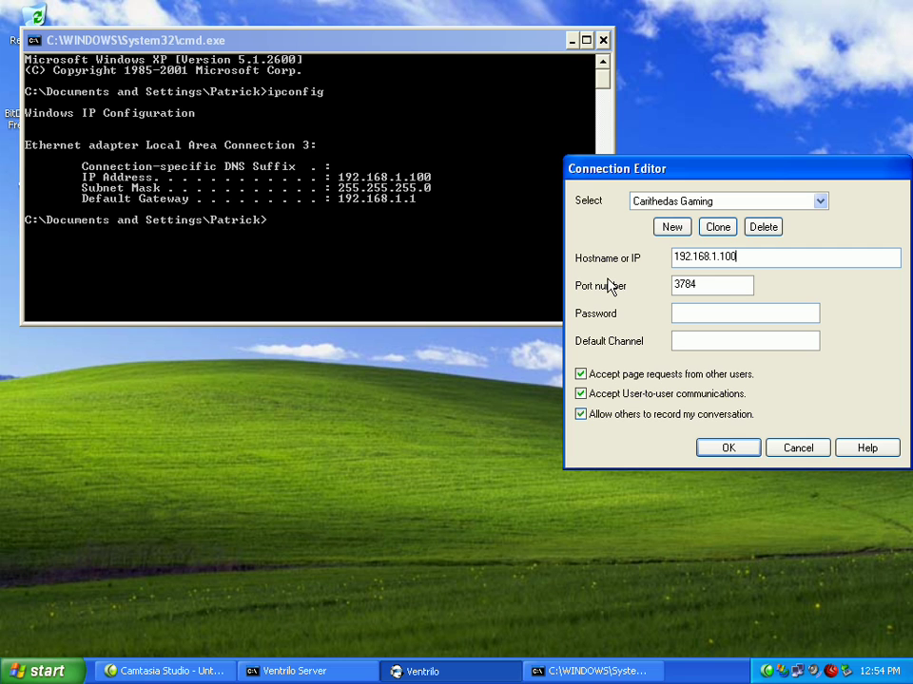
pyautogui.moveTo(711, 283); pyautogui.dragTo(639, 285)
pyautogui.click(715, 288)
pyautogui.click(728, 449)
pyautogui.click(739, 453)
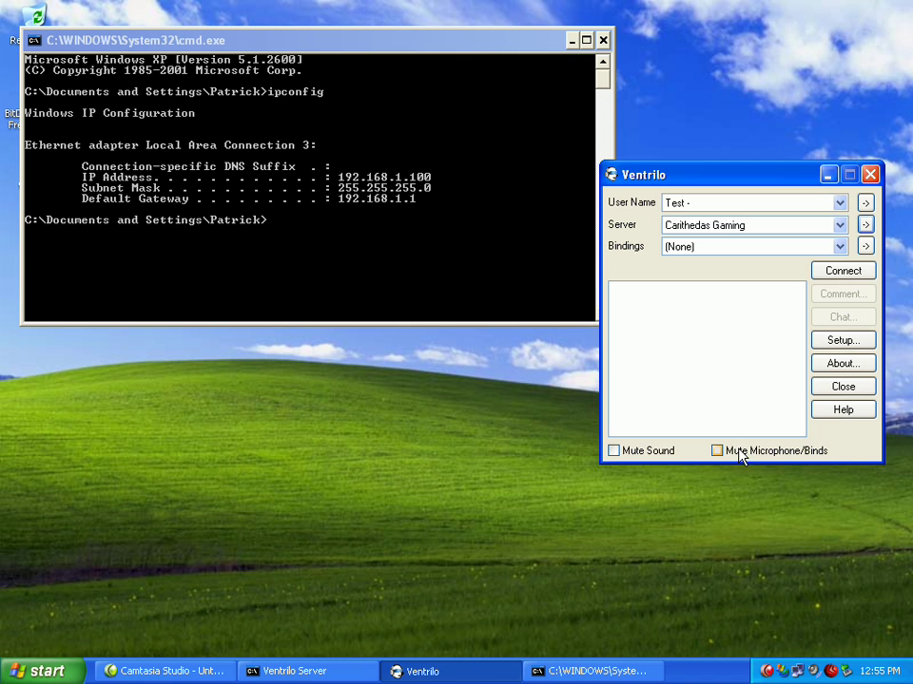
# - Connect to the local Ventrilo server and close the Command Prompt
pyautogui.click(833, 274)
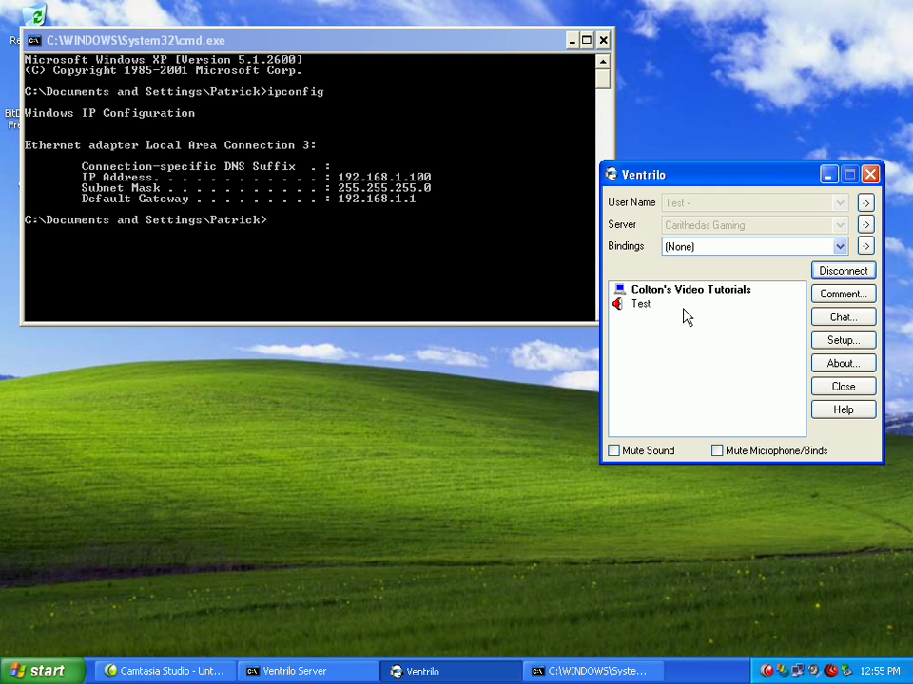
pyautogui.click(484, 230)
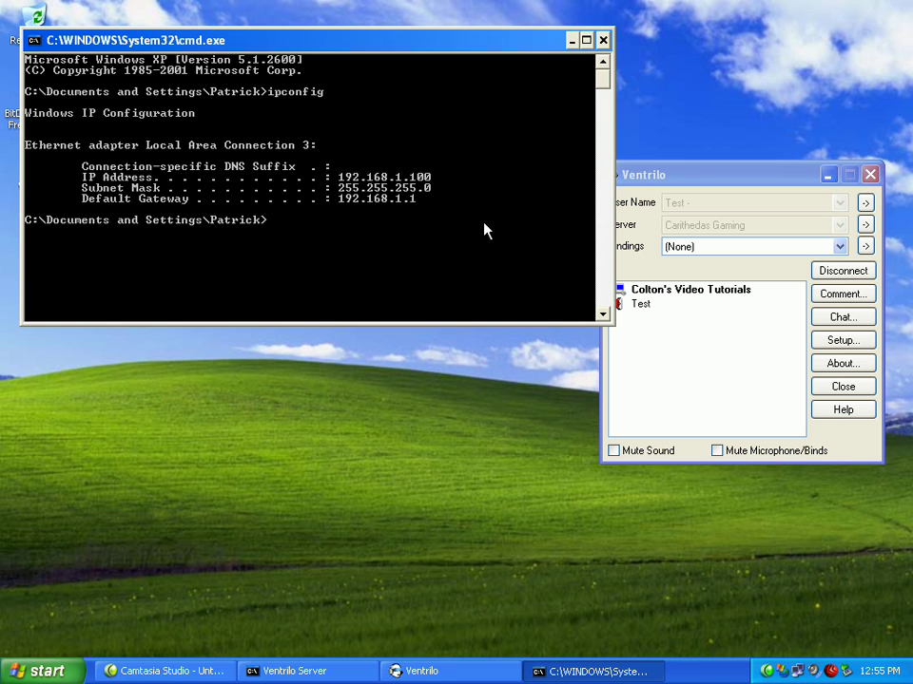
pyautogui.click(603, 40)
pyautogui.moveTo(658, 179); pyautogui.dragTo(670, 41)
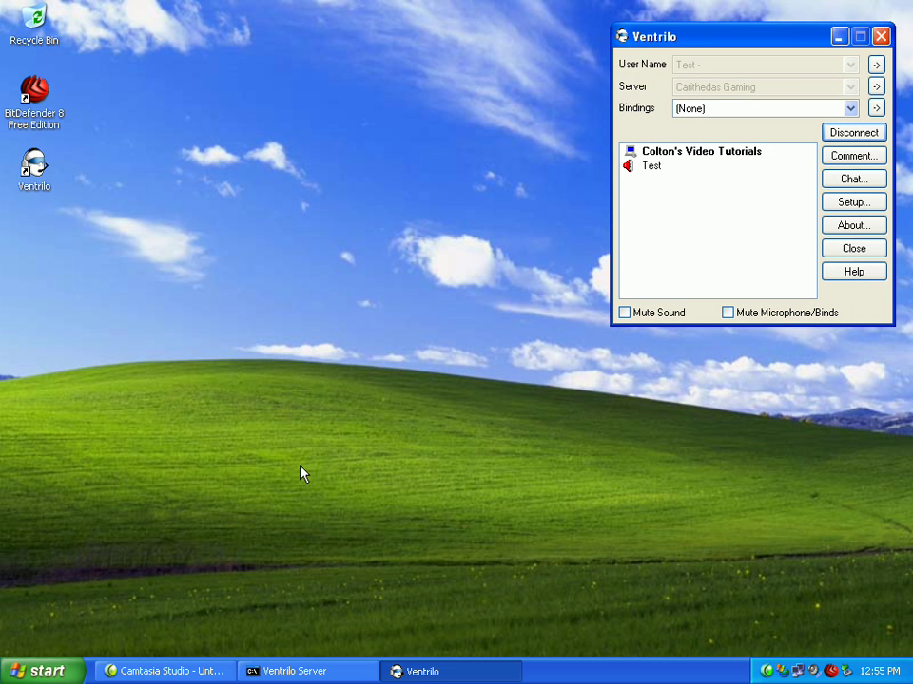
# - Open Internet Explorer, rerun ipconfig in a new Command Prompt, then return to the MSN page
pyautogui.click(42, 671)
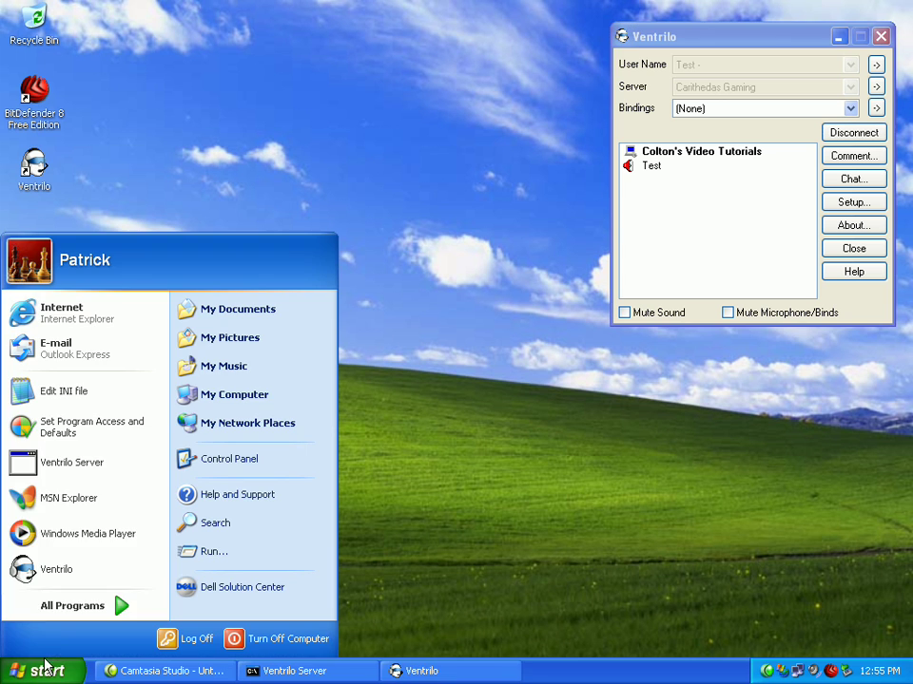
pyautogui.click(121, 323)
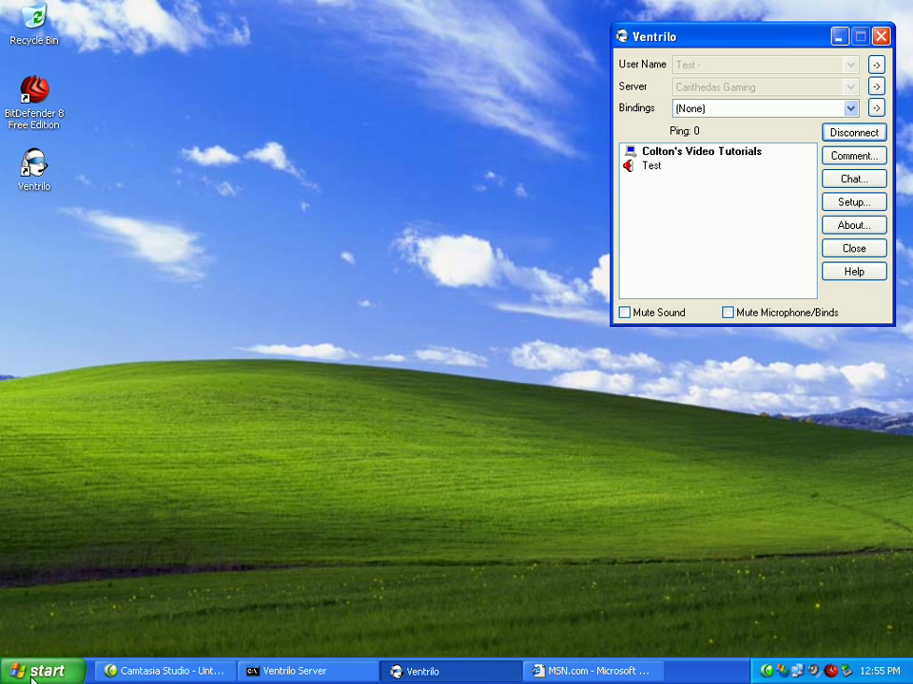
pyautogui.click(31, 677)
pyautogui.click(209, 556)
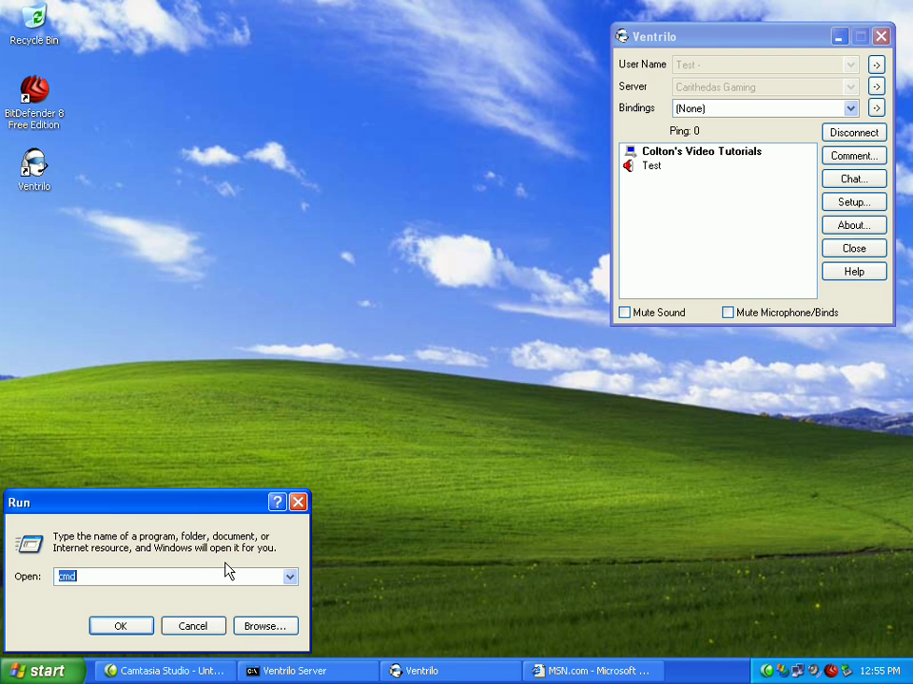
pyautogui.press('Return')
pyautogui.write('ipcn')
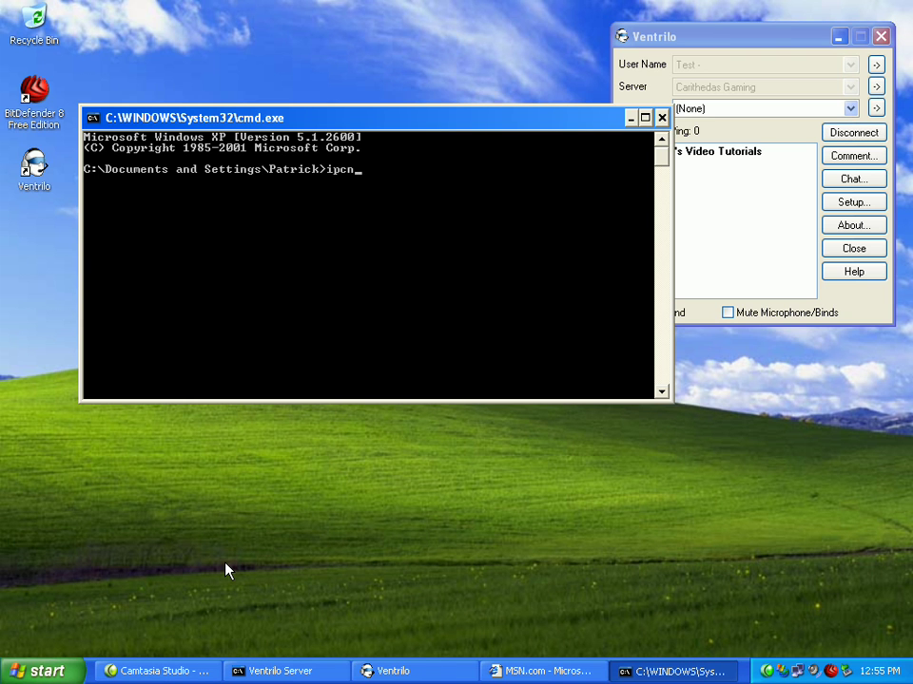
pyautogui.write('nfig')
pyautogui.press('Return')
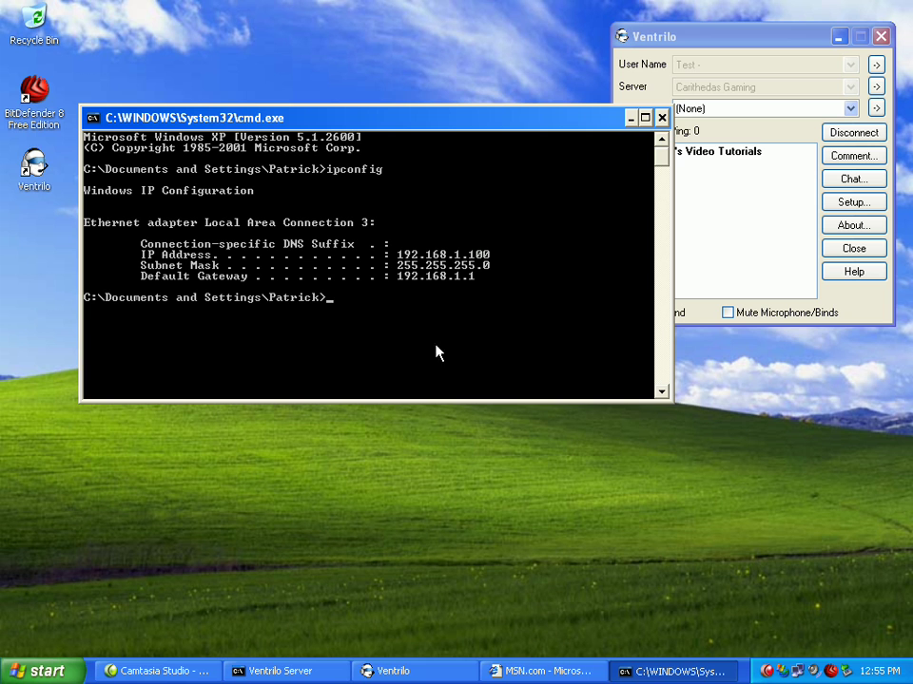
pyautogui.click(542, 671)
# - Load the router address 192.168.1.1 in Internet Explorer
pyautogui.click(175, 89)
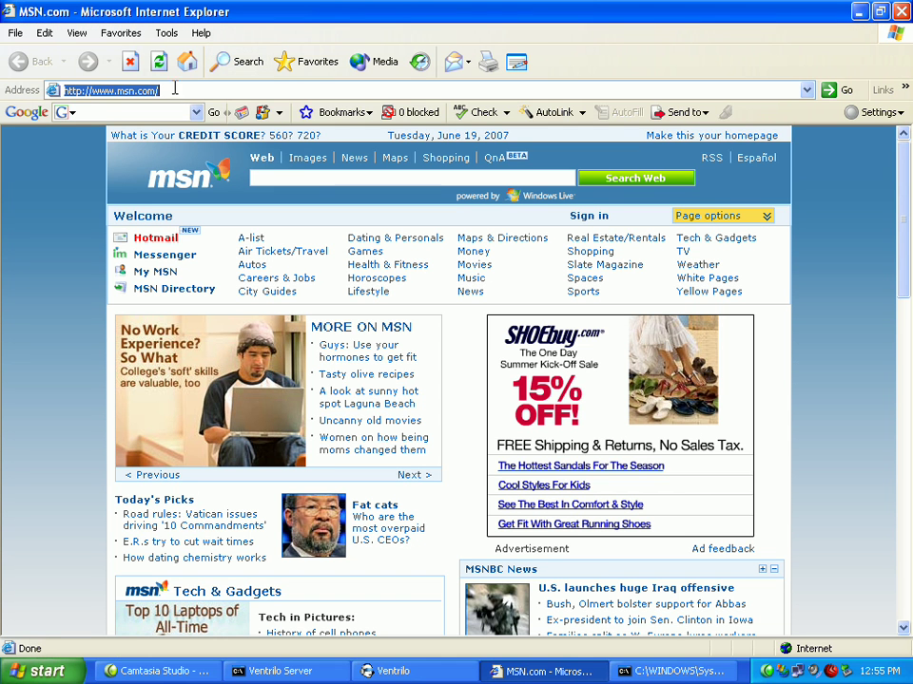
pyautogui.write('192.')
pyautogui.press('Down')
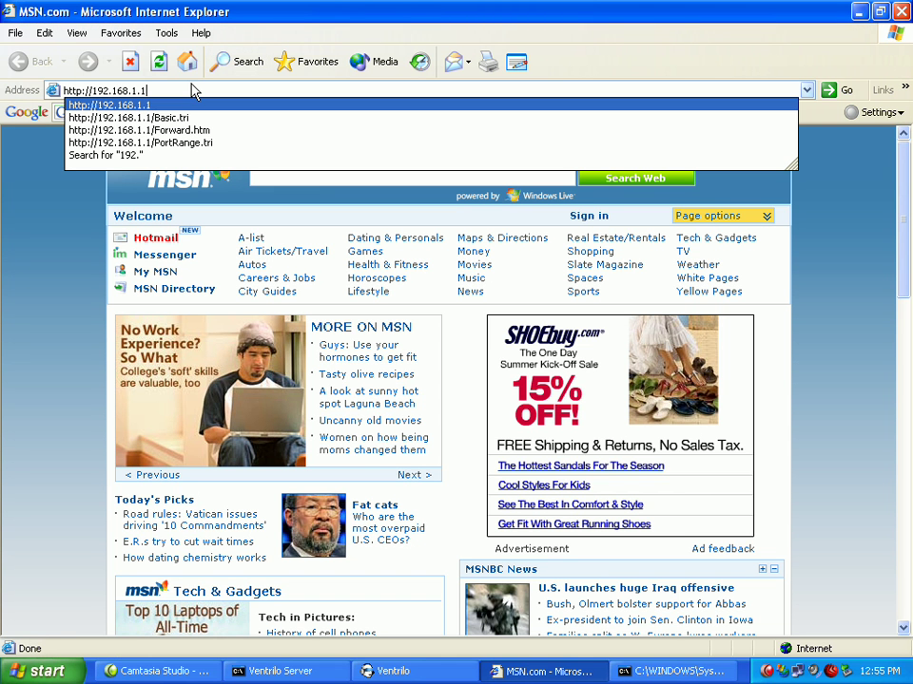
pyautogui.press('Return')
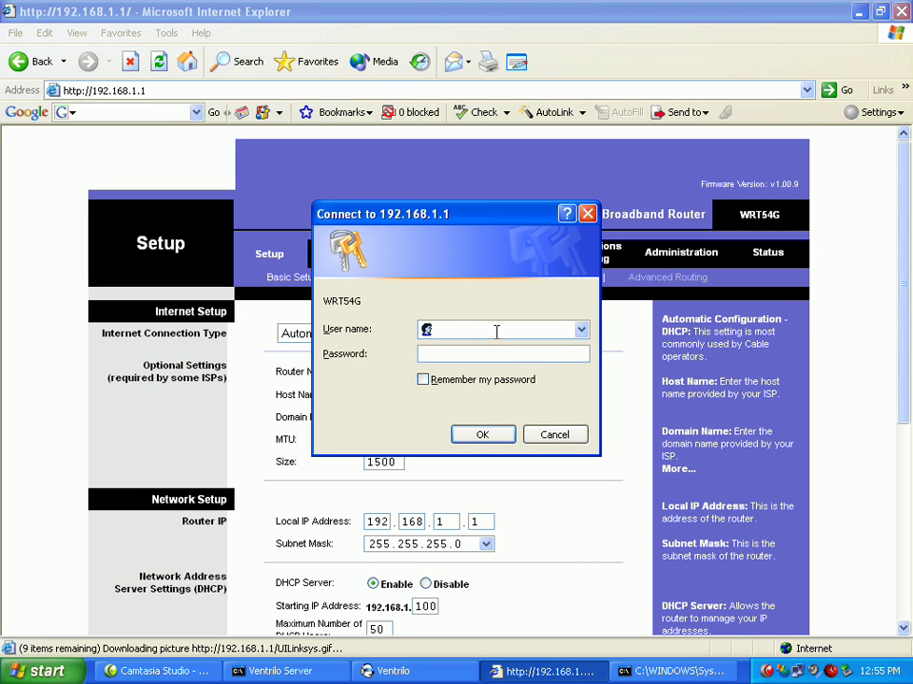
# - Enter the router username and password, then clear them and dismiss the login prompt
pyautogui.press('Tab')
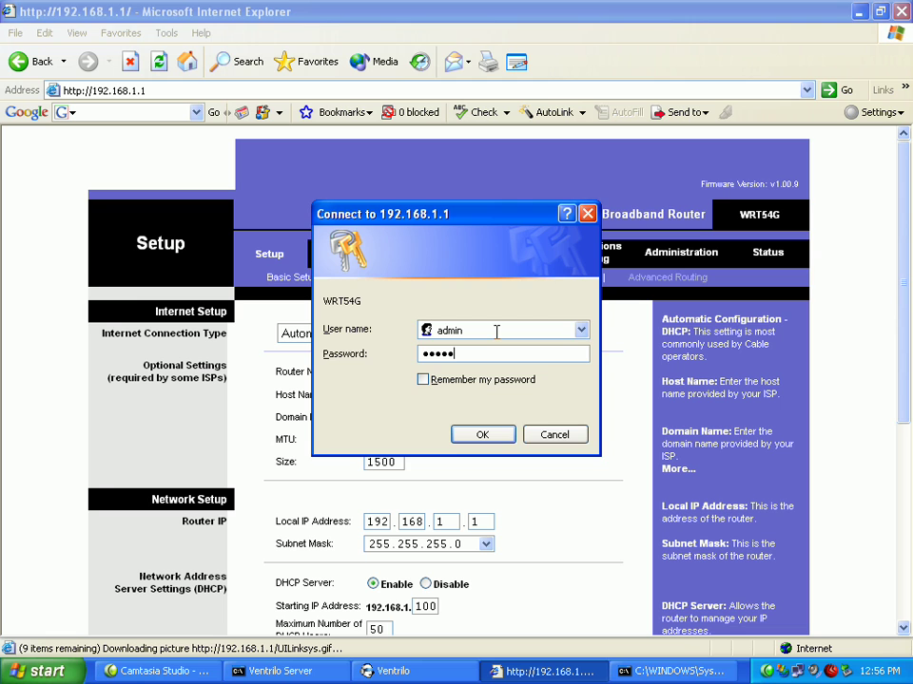
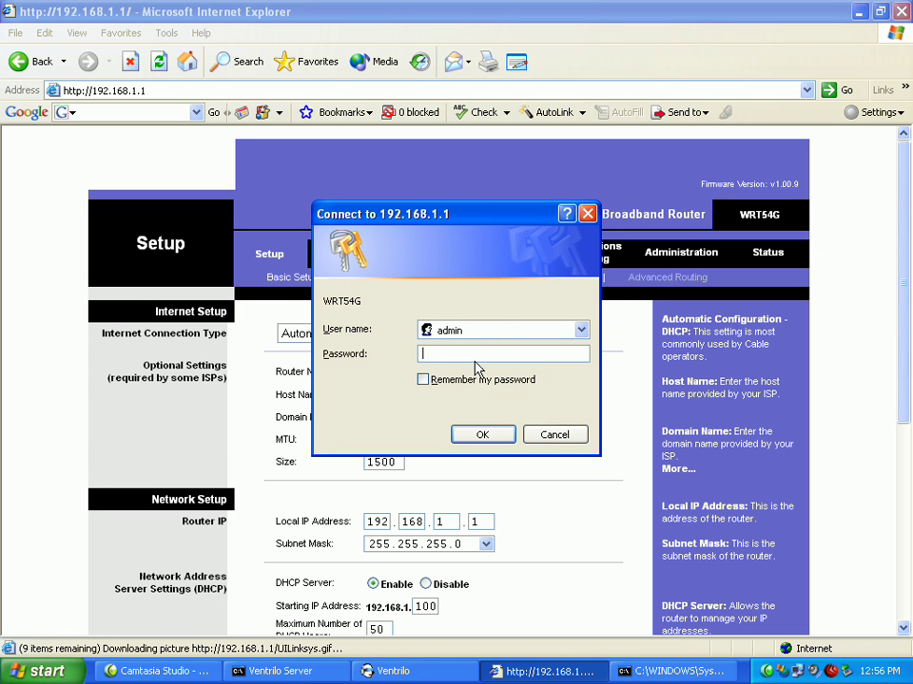
pyautogui.write('adm')
pyautogui.press('BackSpace')
pyautogui.press('BackSpace')
pyautogui.press('BackSpace')
pyautogui.click(555, 438)
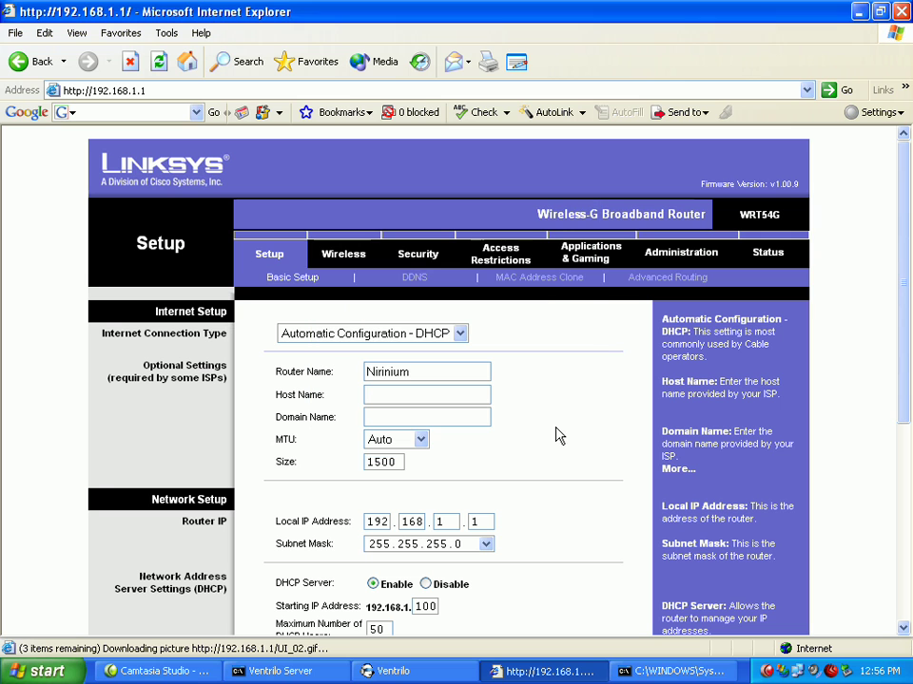
# - On Port Range Forward, highlight the VentSrv entry and its start and end ports 3784
pyautogui.click(603, 257)
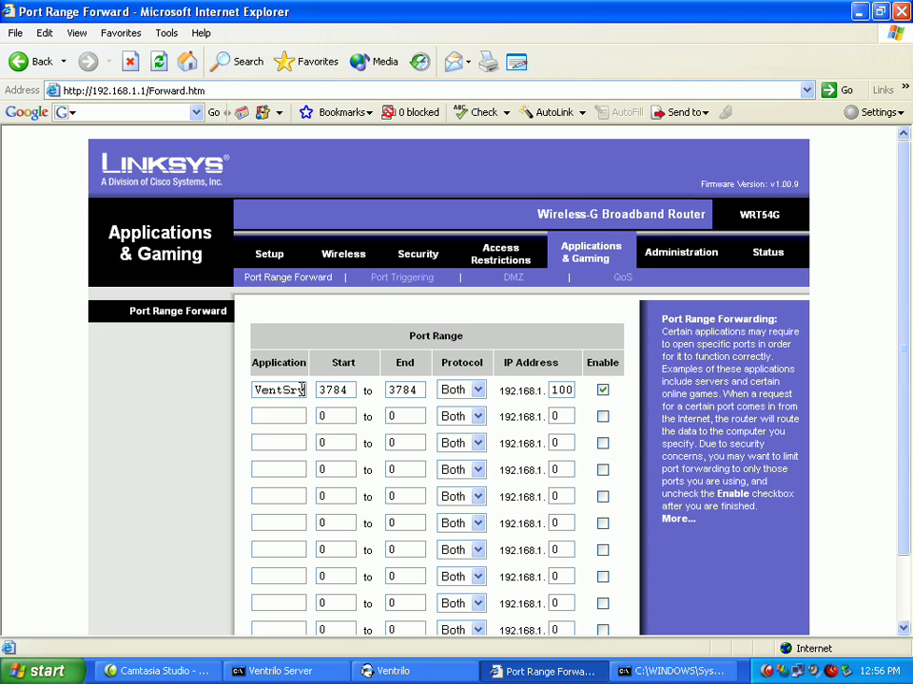
pyautogui.moveTo(303, 389); pyautogui.dragTo(254, 401)
pyautogui.click(296, 386)
pyautogui.doubleClick(350, 390)
pyautogui.click(351, 391)
pyautogui.doubleClick(419, 390)
pyautogui.click(417, 390)
# - Check the forwarding IP 192.168.1.100 against the ipconfig output, then save the settings and continue
pyautogui.click(675, 671)
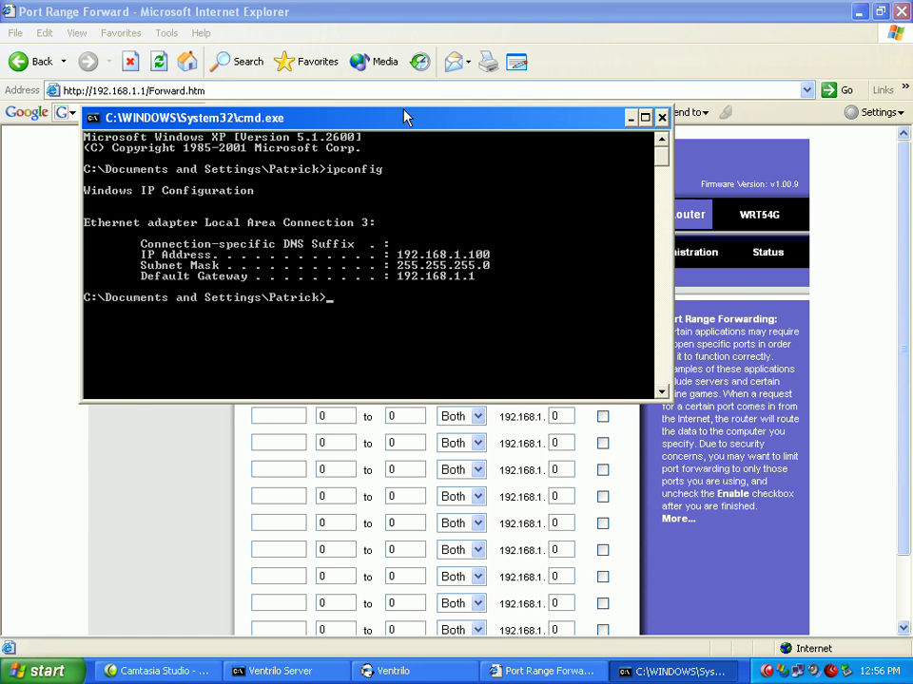
pyautogui.moveTo(404, 116); pyautogui.dragTo(522, 449)
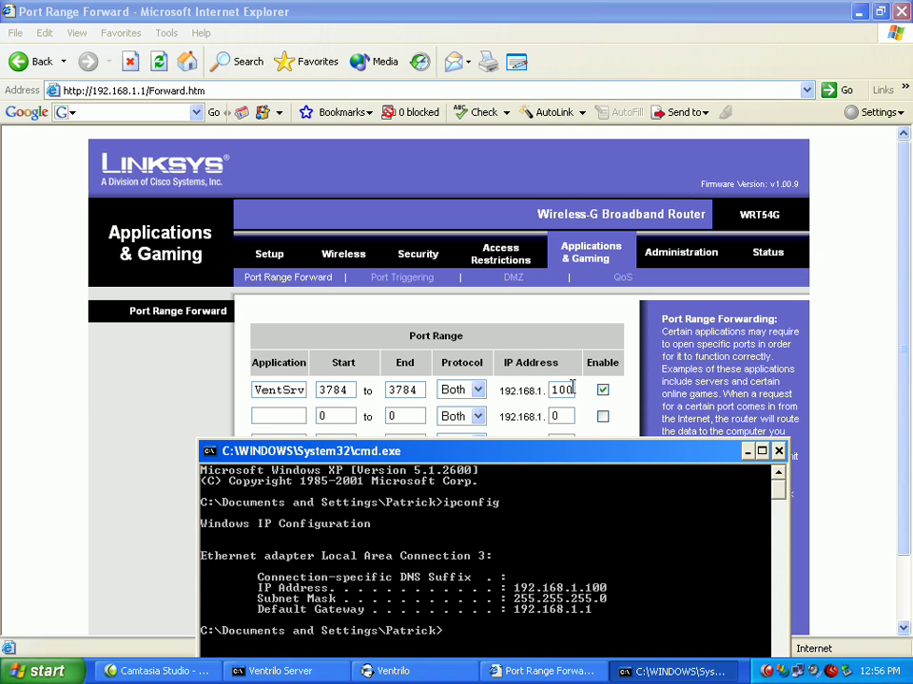
pyautogui.doubleClick(573, 388)
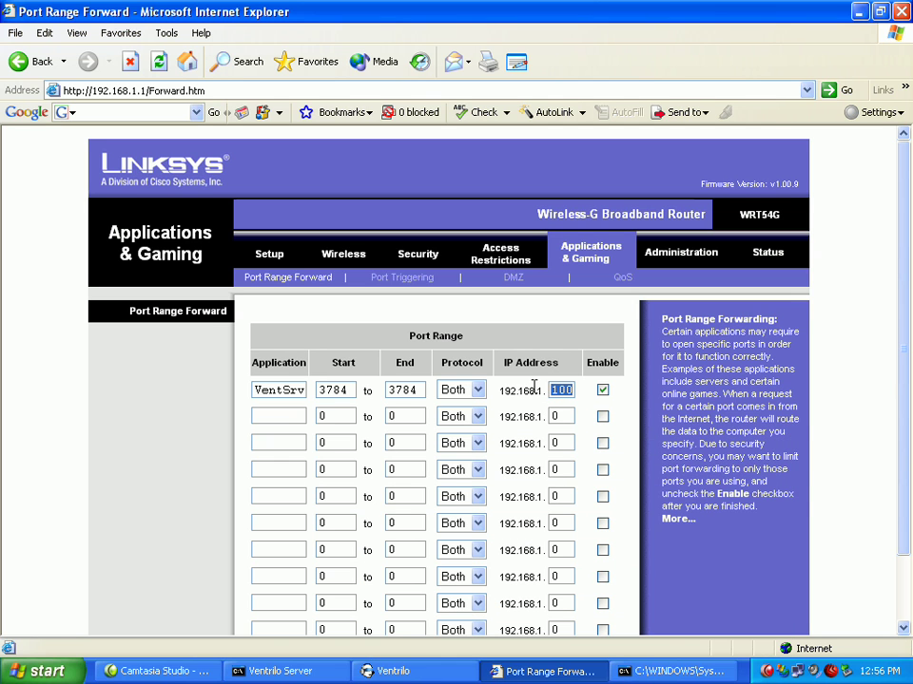
pyautogui.write('1')
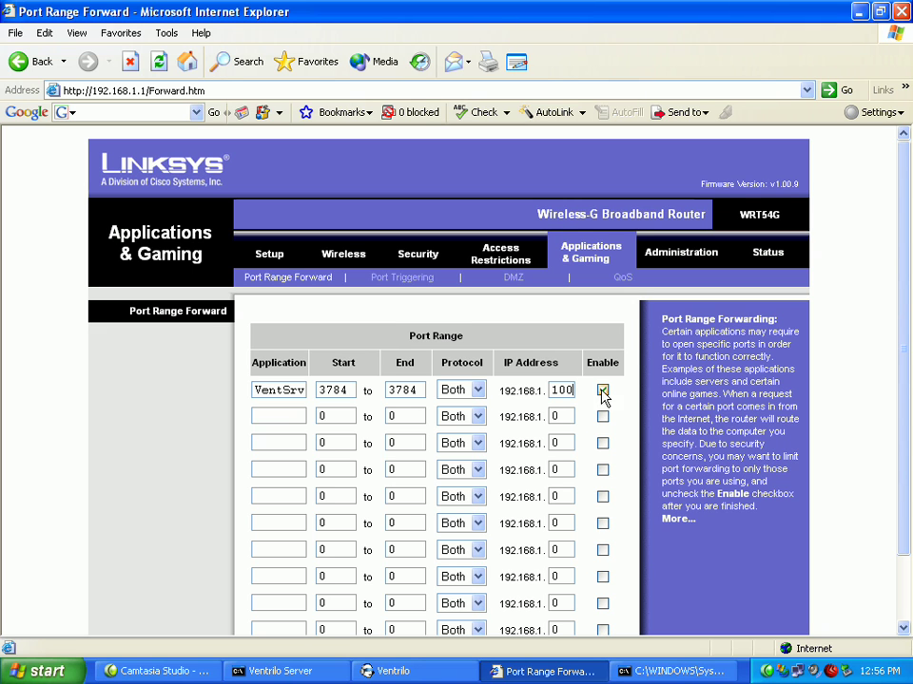
pyautogui.scroll(-2, 611, 404)
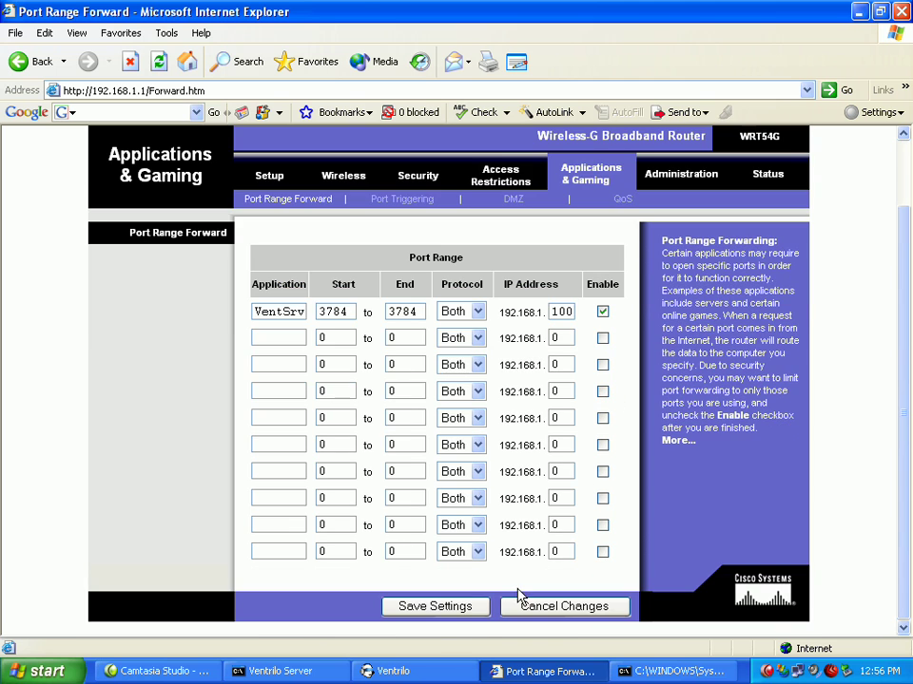
pyautogui.click(474, 611)
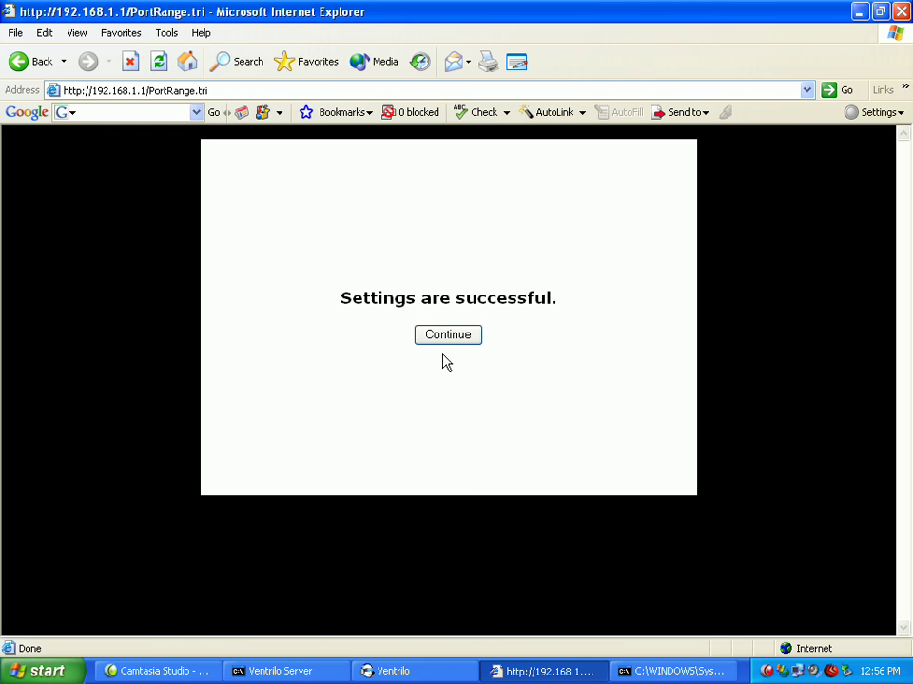
pyautogui.click(465, 340)
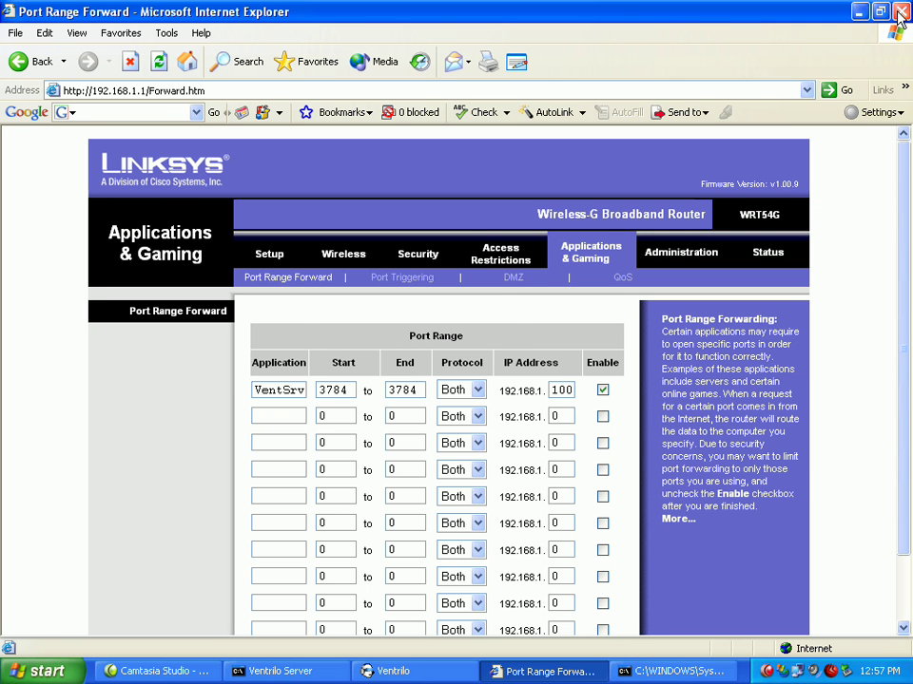
# - Close the router browser window and the command prompt, returning to Ventrilo
pyautogui.click(899, 13)
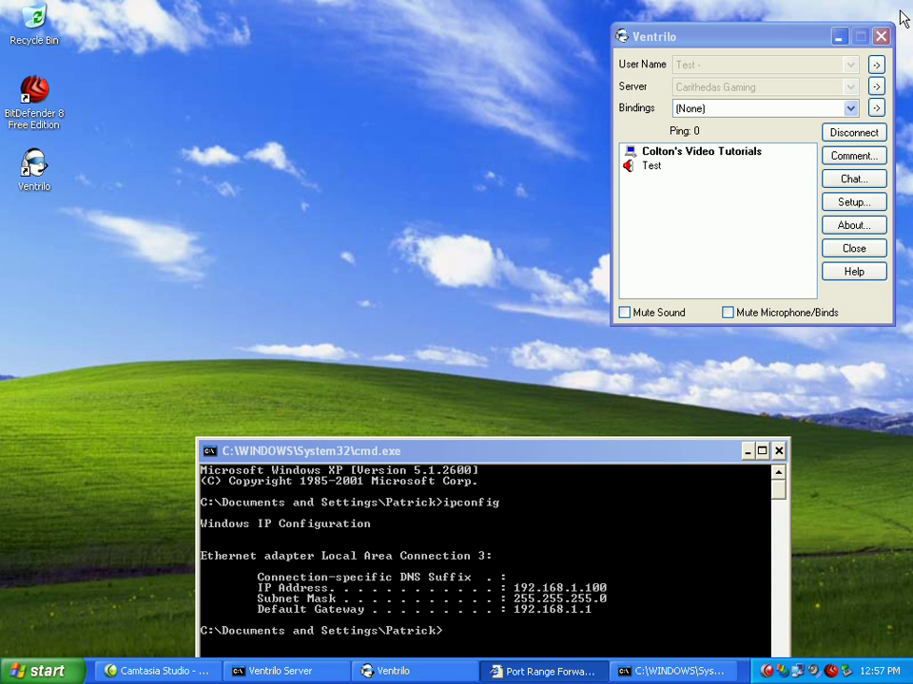
pyautogui.moveTo(549, 463); pyautogui.dragTo(371, 211)
pyautogui.click(601, 198)
pyautogui.click(652, 198)
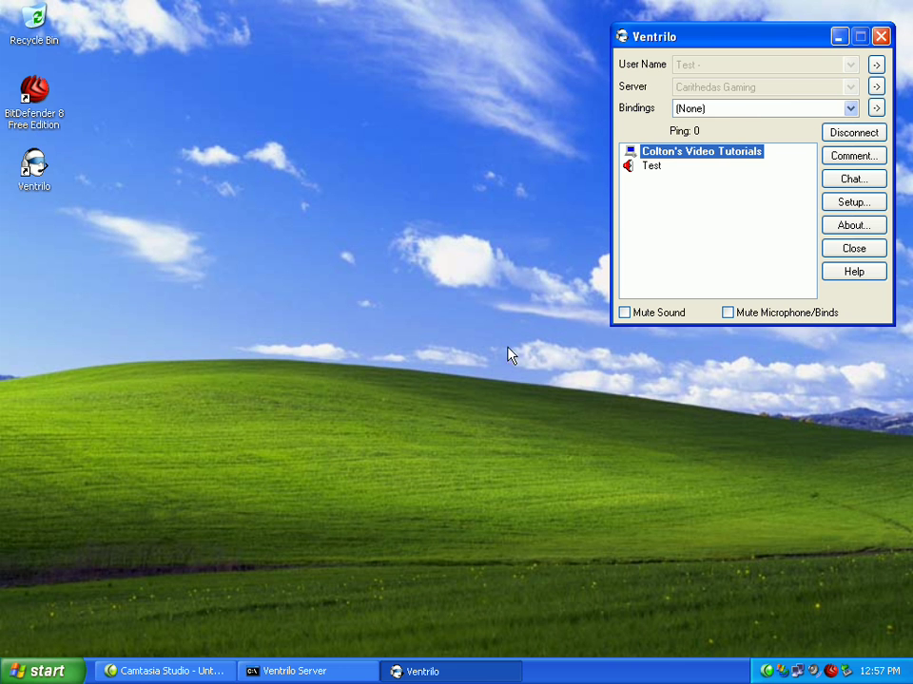
pyautogui.click(43, 671)
pyautogui.click(81, 319)
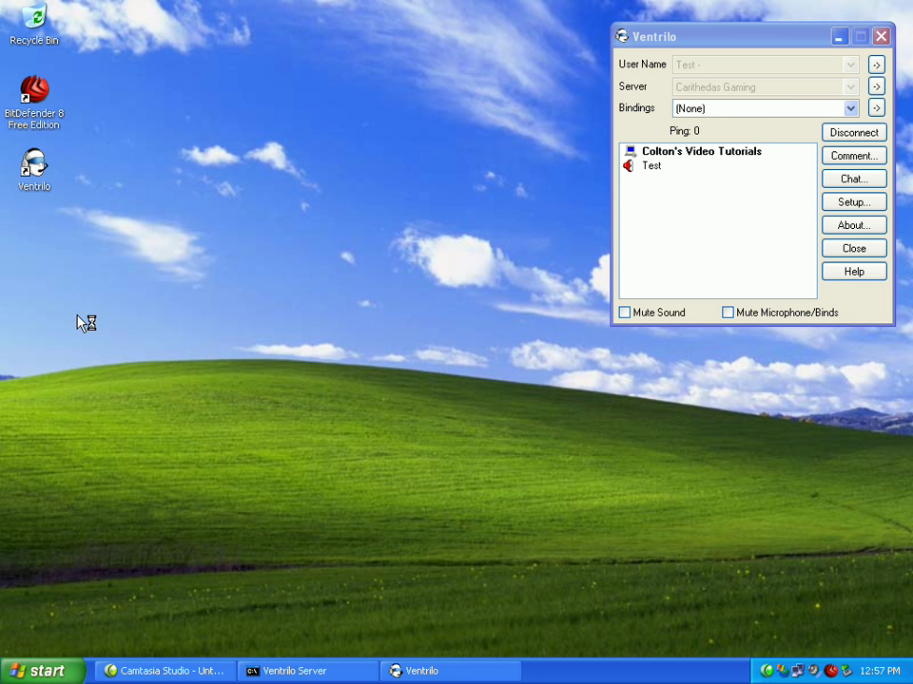
pyautogui.click(127, 90)
pyautogui.write('whatismy')
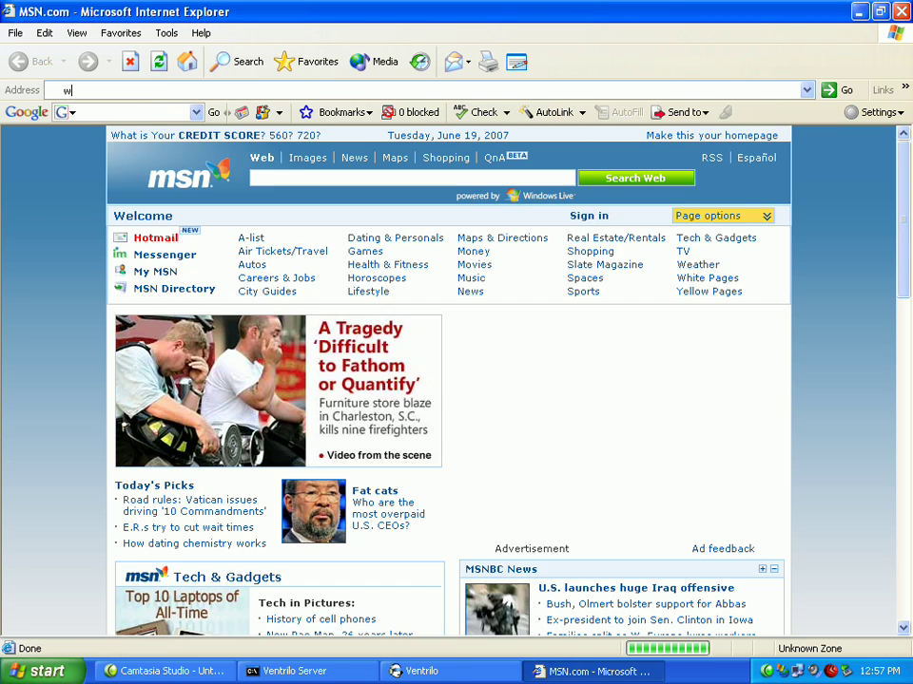
pyautogui.write('ip.com')
pyautogui.press('Return')
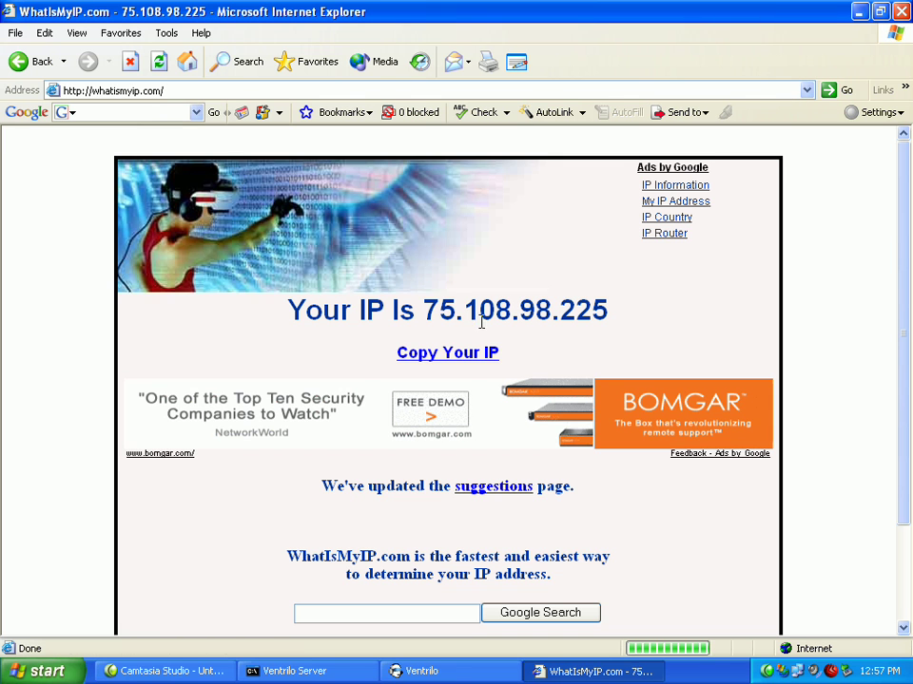
pyautogui.moveTo(609, 310); pyautogui.dragTo(436, 319)
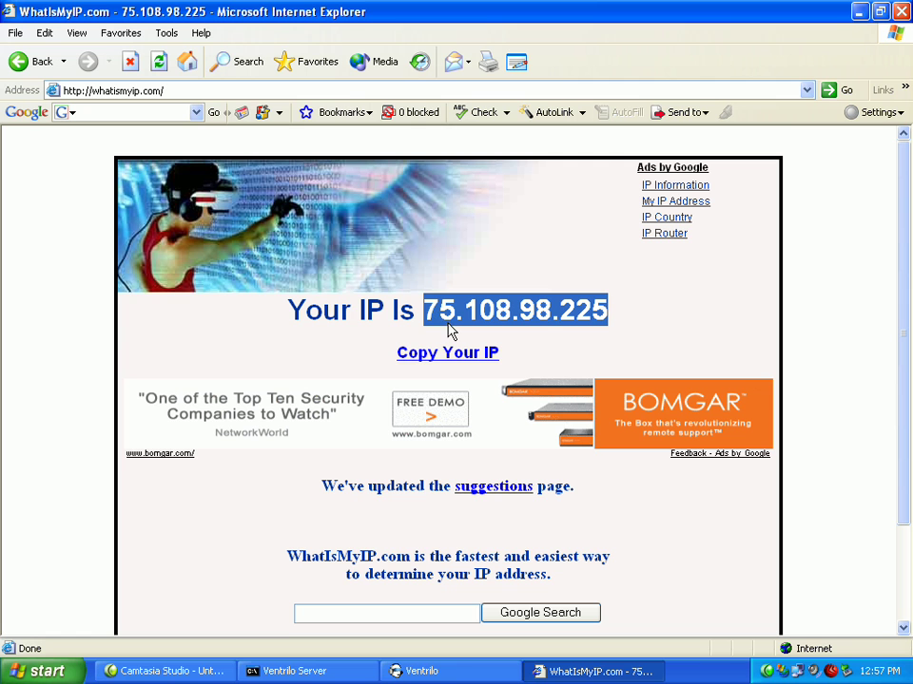
pyautogui.click(900, 12)
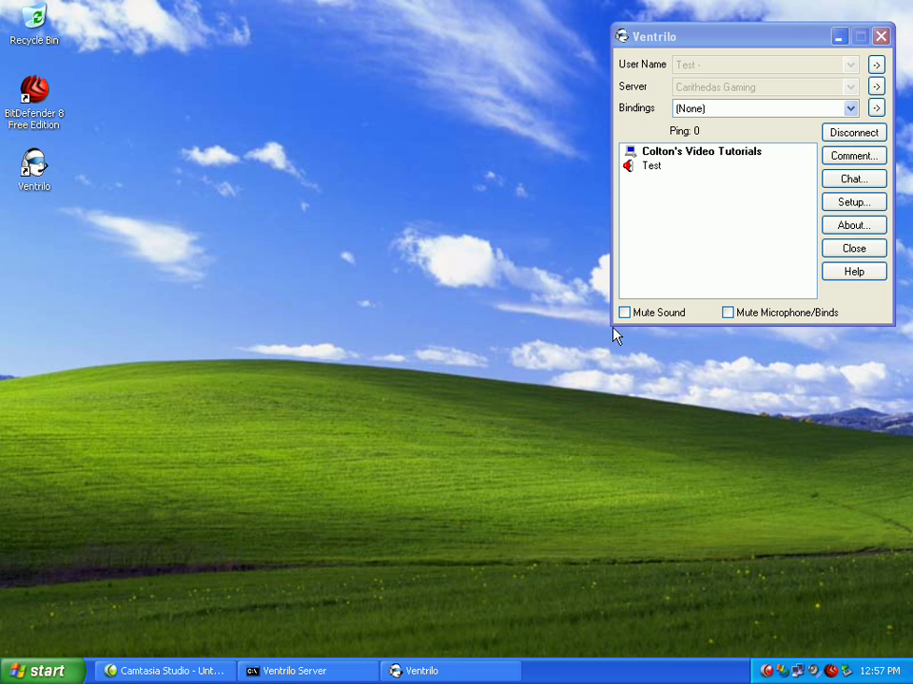
# - Disconnect Ventrilo from the Colton's Video Tutorials server and close the client window
pyautogui.click(654, 167)
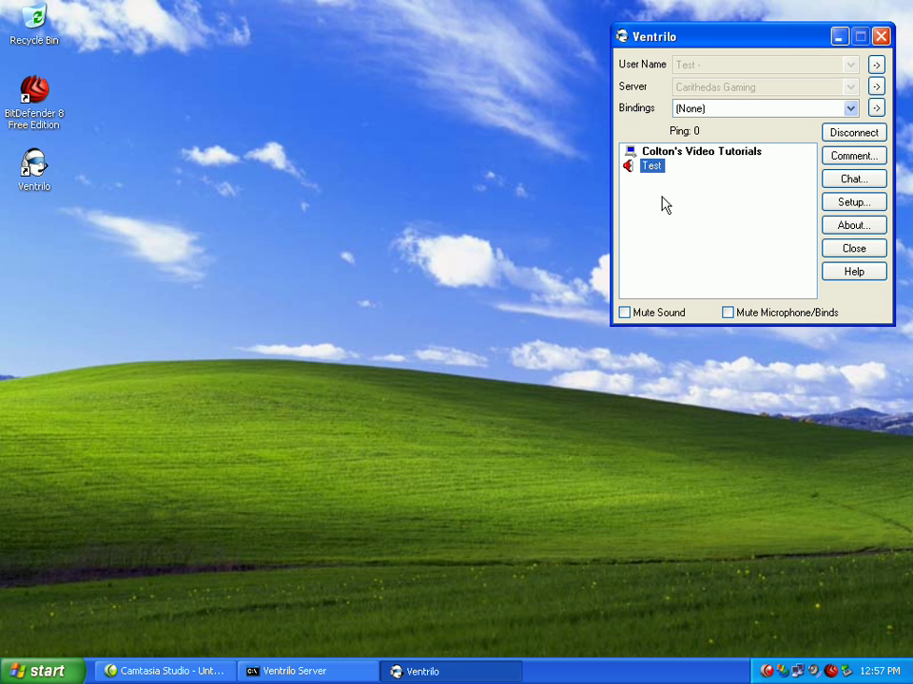
pyautogui.click(852, 133)
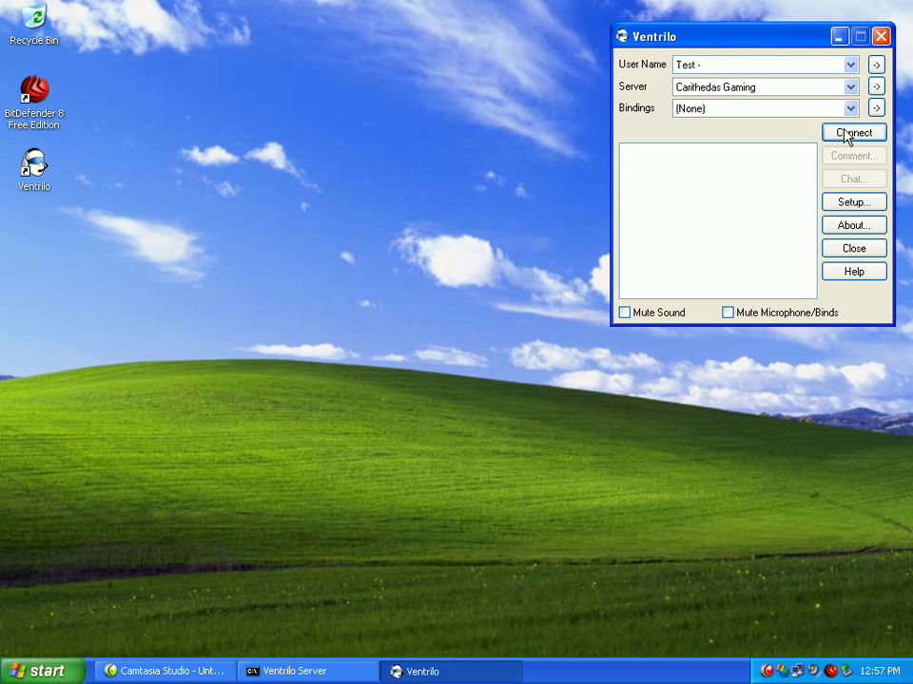
pyautogui.click(880, 36)
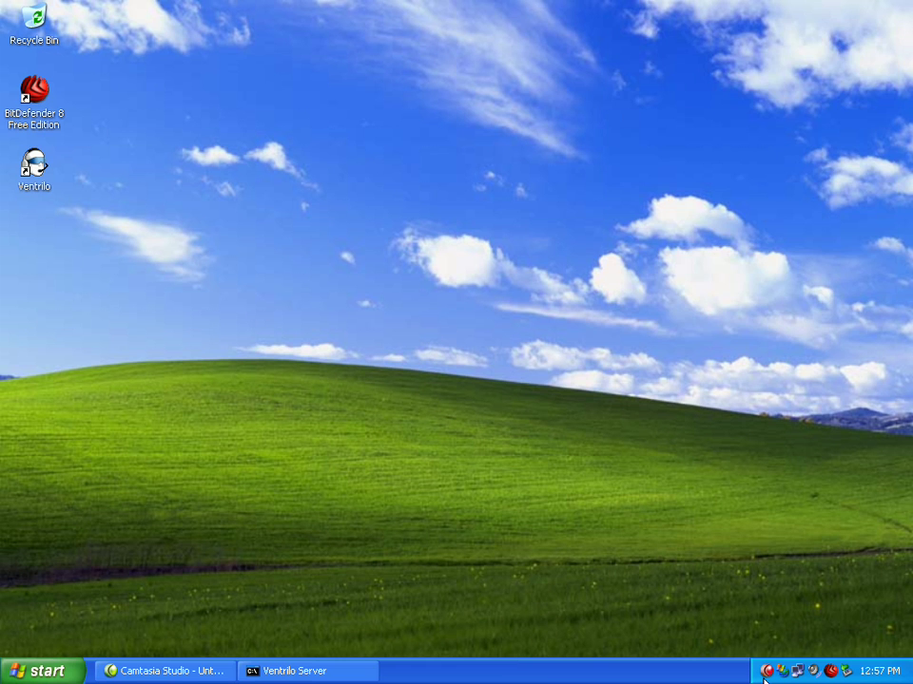